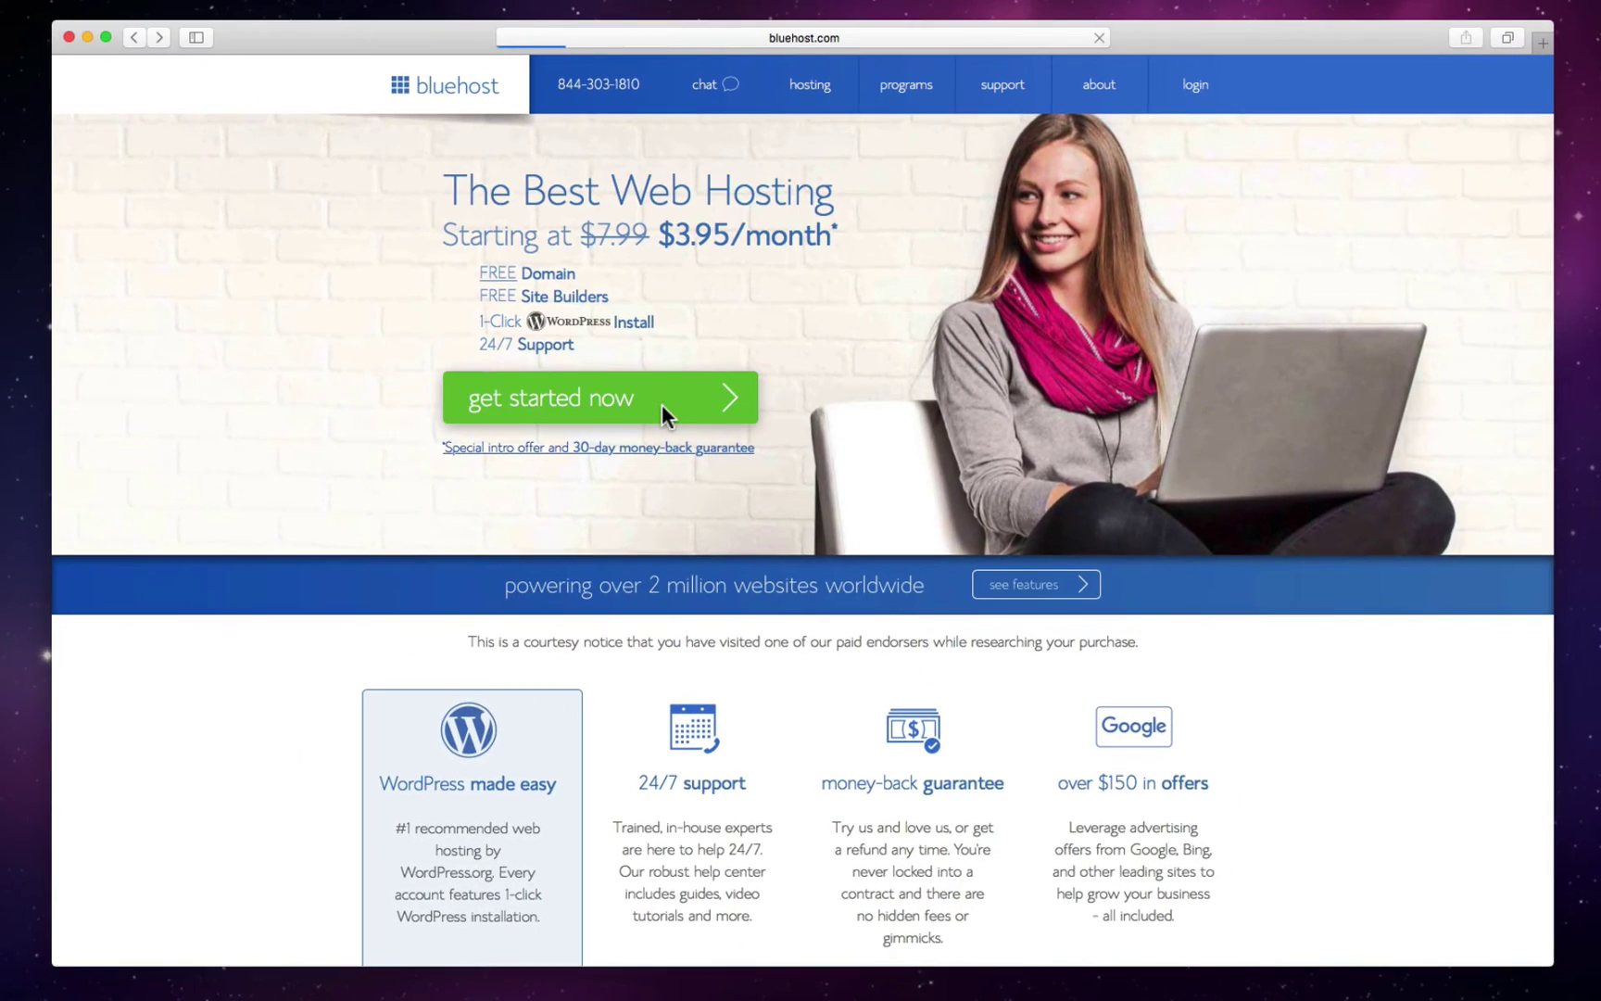
- Start the web hosting sign-up and select the Basic hosting plan
click(658, 405)
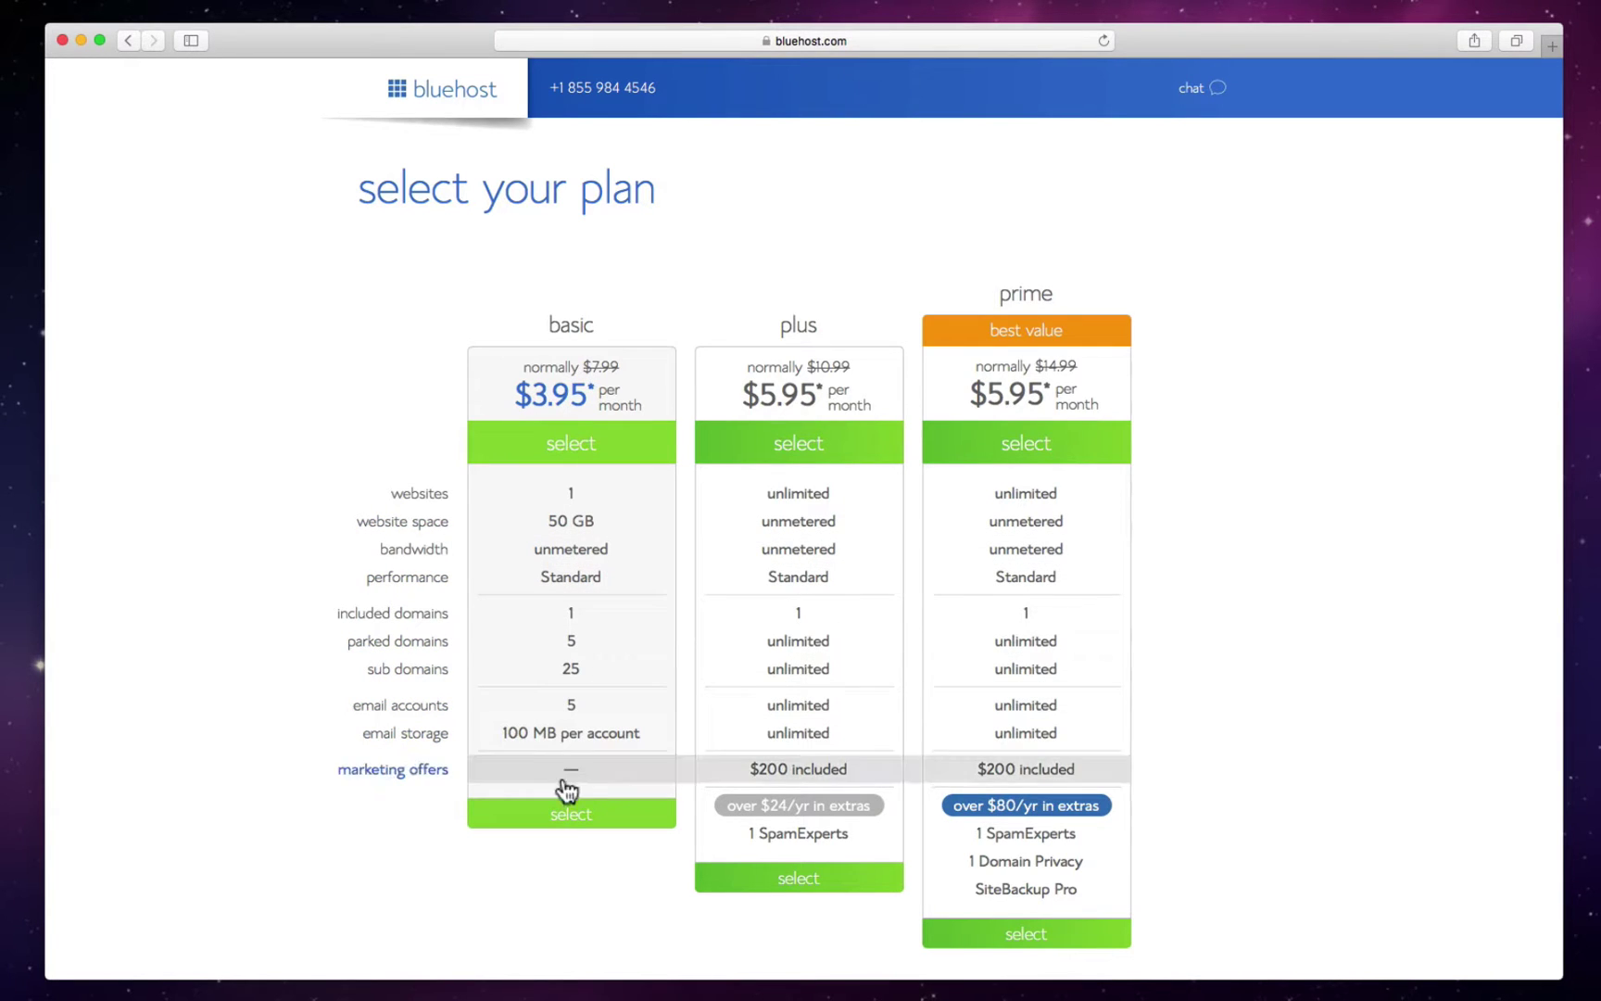
click(572, 816)
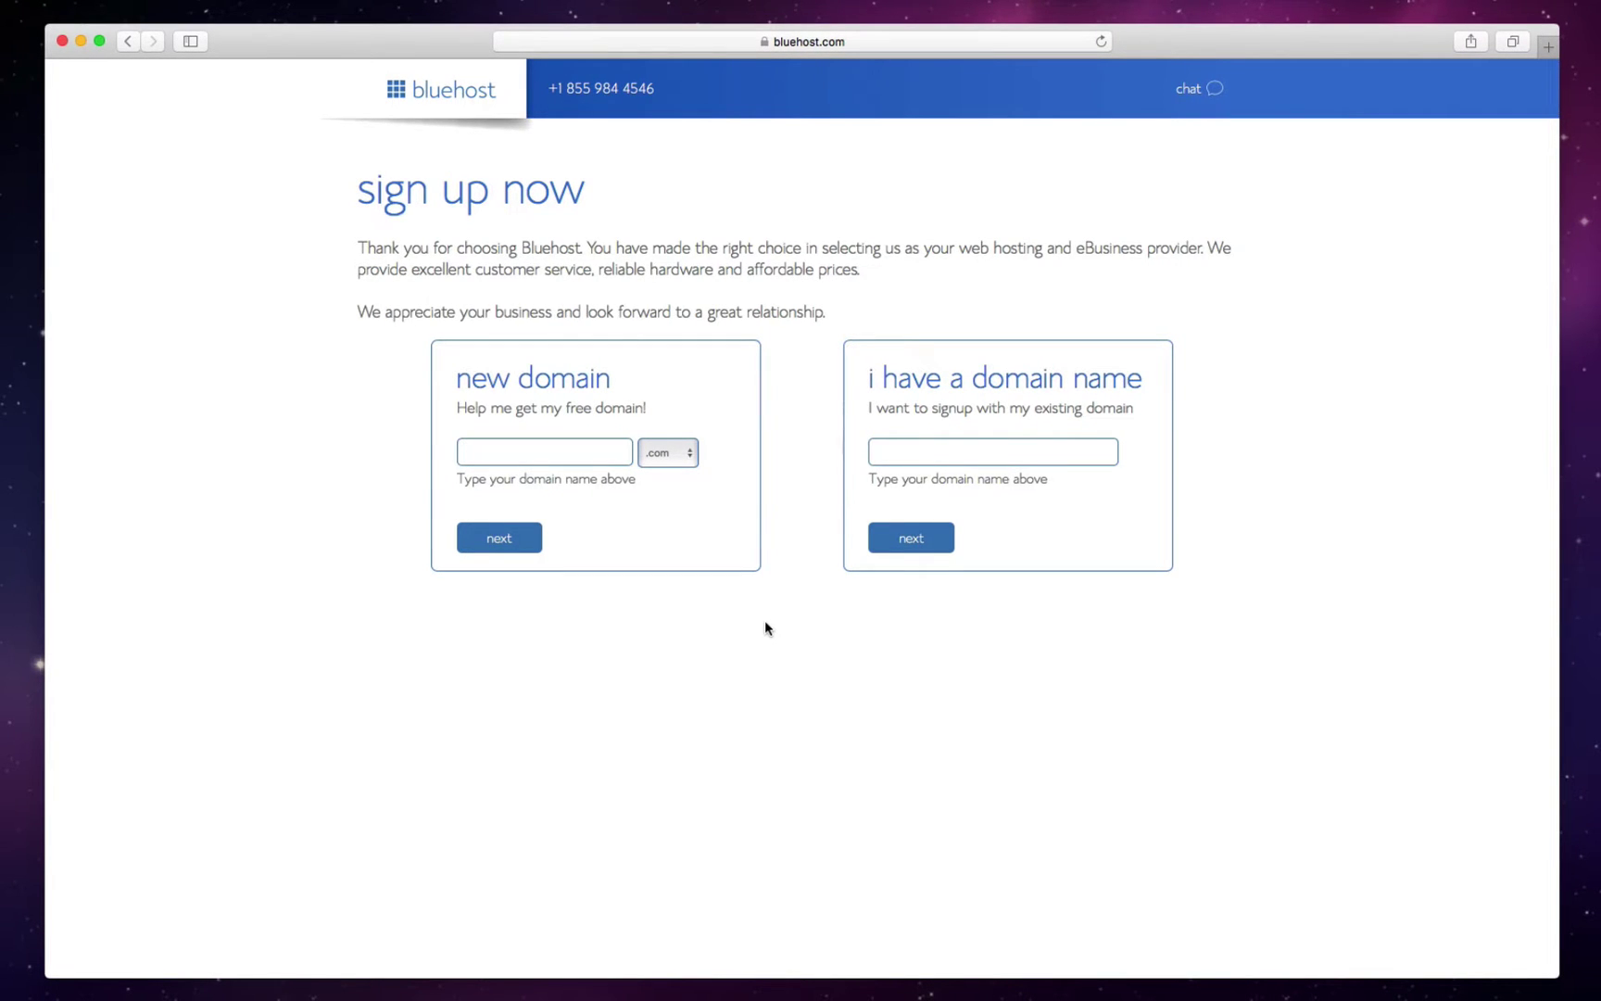
- Request a new free .com domain with the desired domain name and continue
text(nancysawesomedomain)
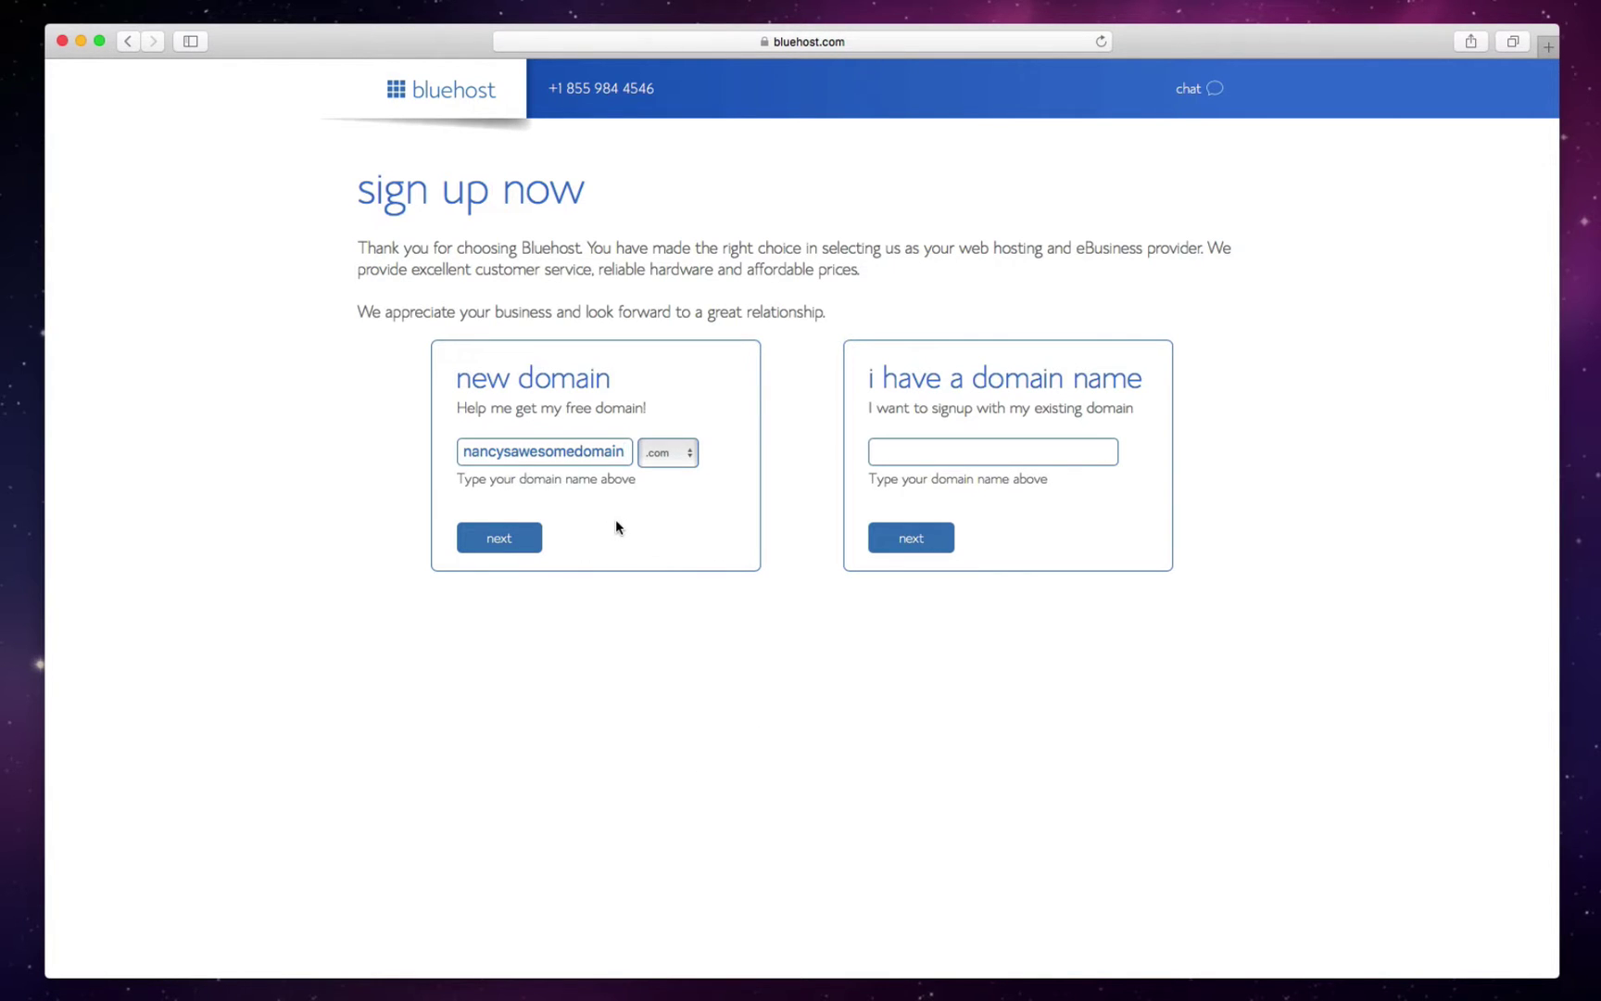
click(482, 544)
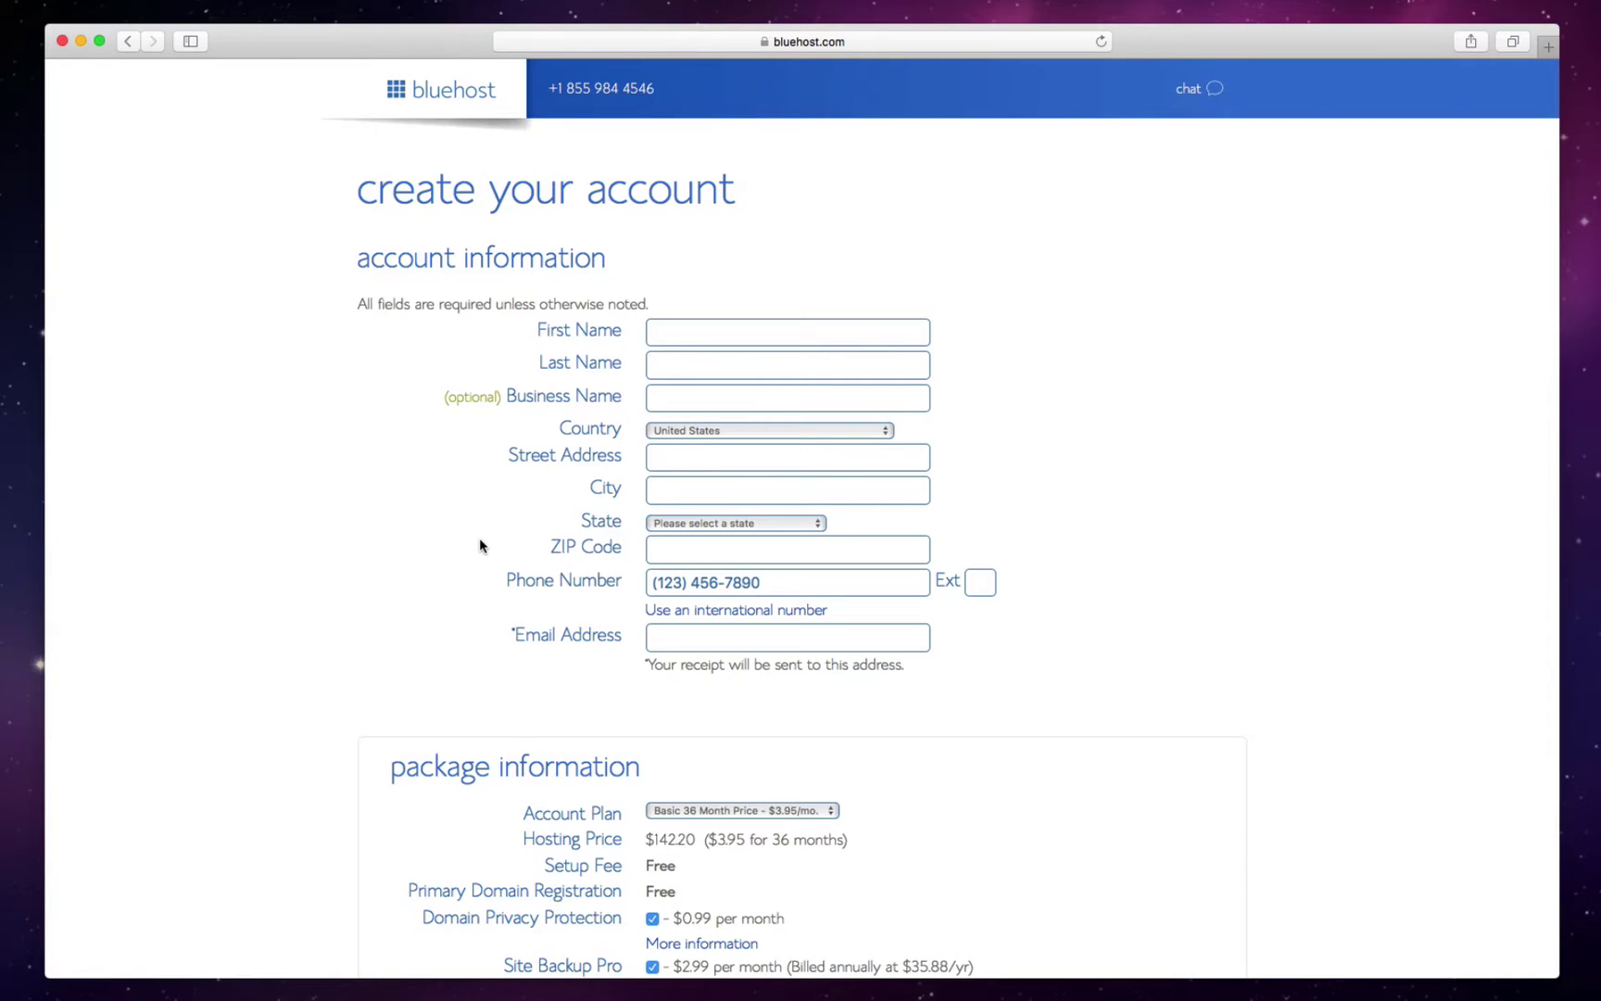
- Enter the account holder's first name, e-mail address and remaining contact details
scroll(729, 333, down, 1)
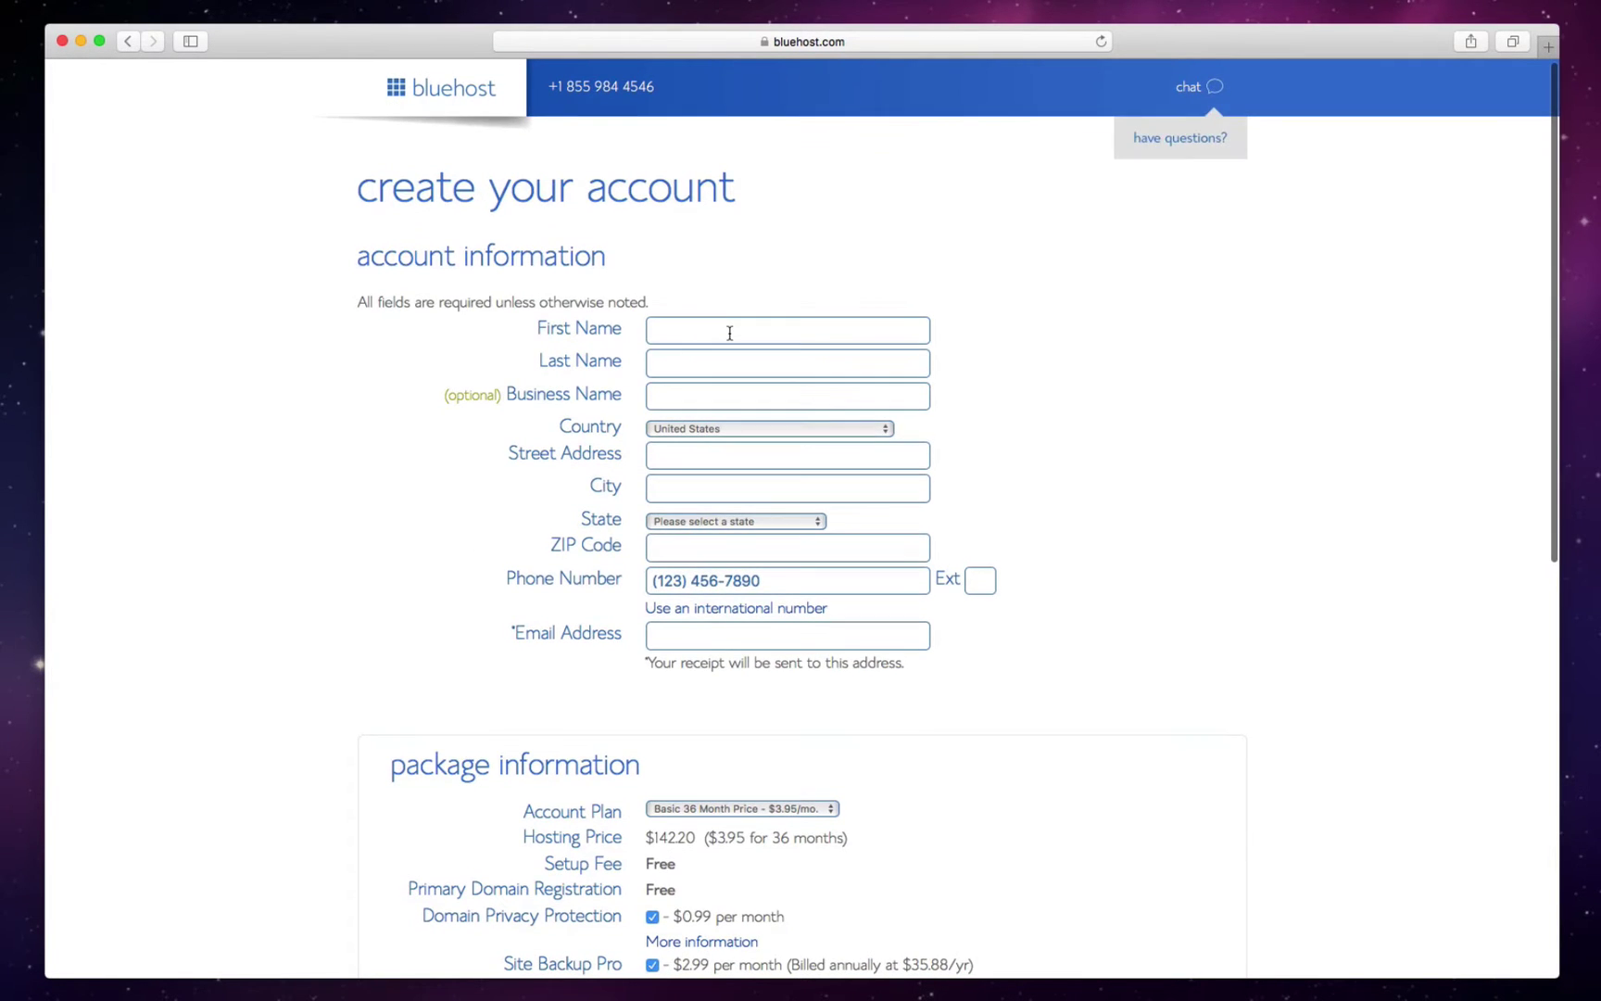
click(729, 332)
text(Nancy)
key(Tab)
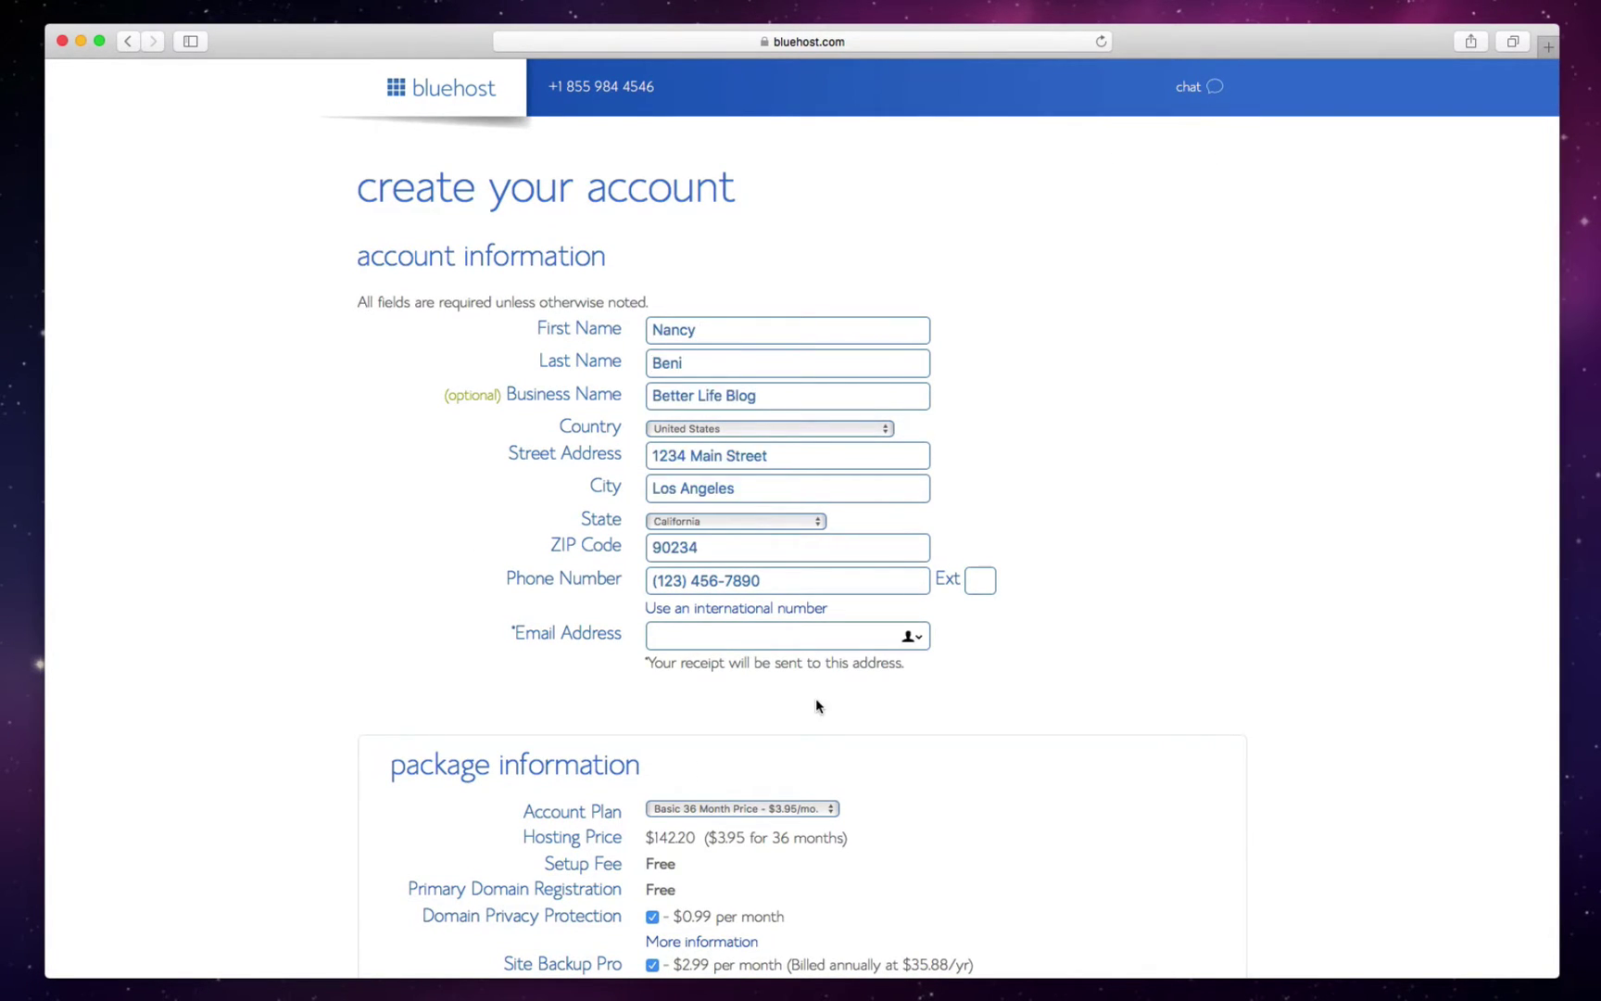
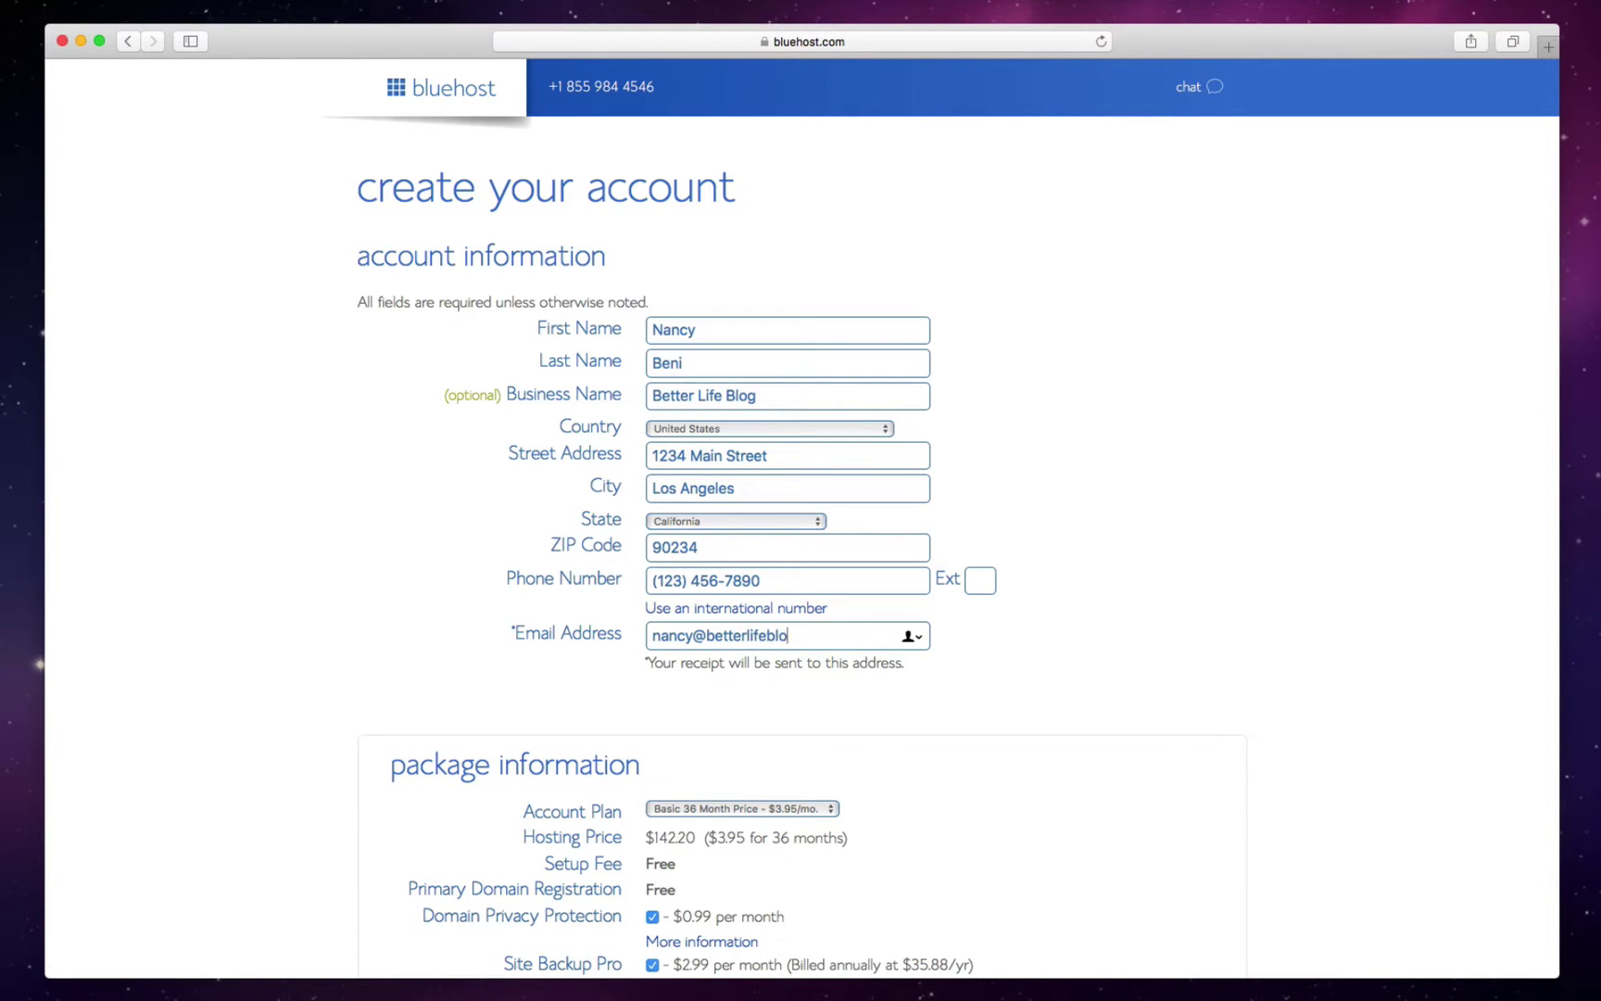
scroll(801, 518, down, 10)
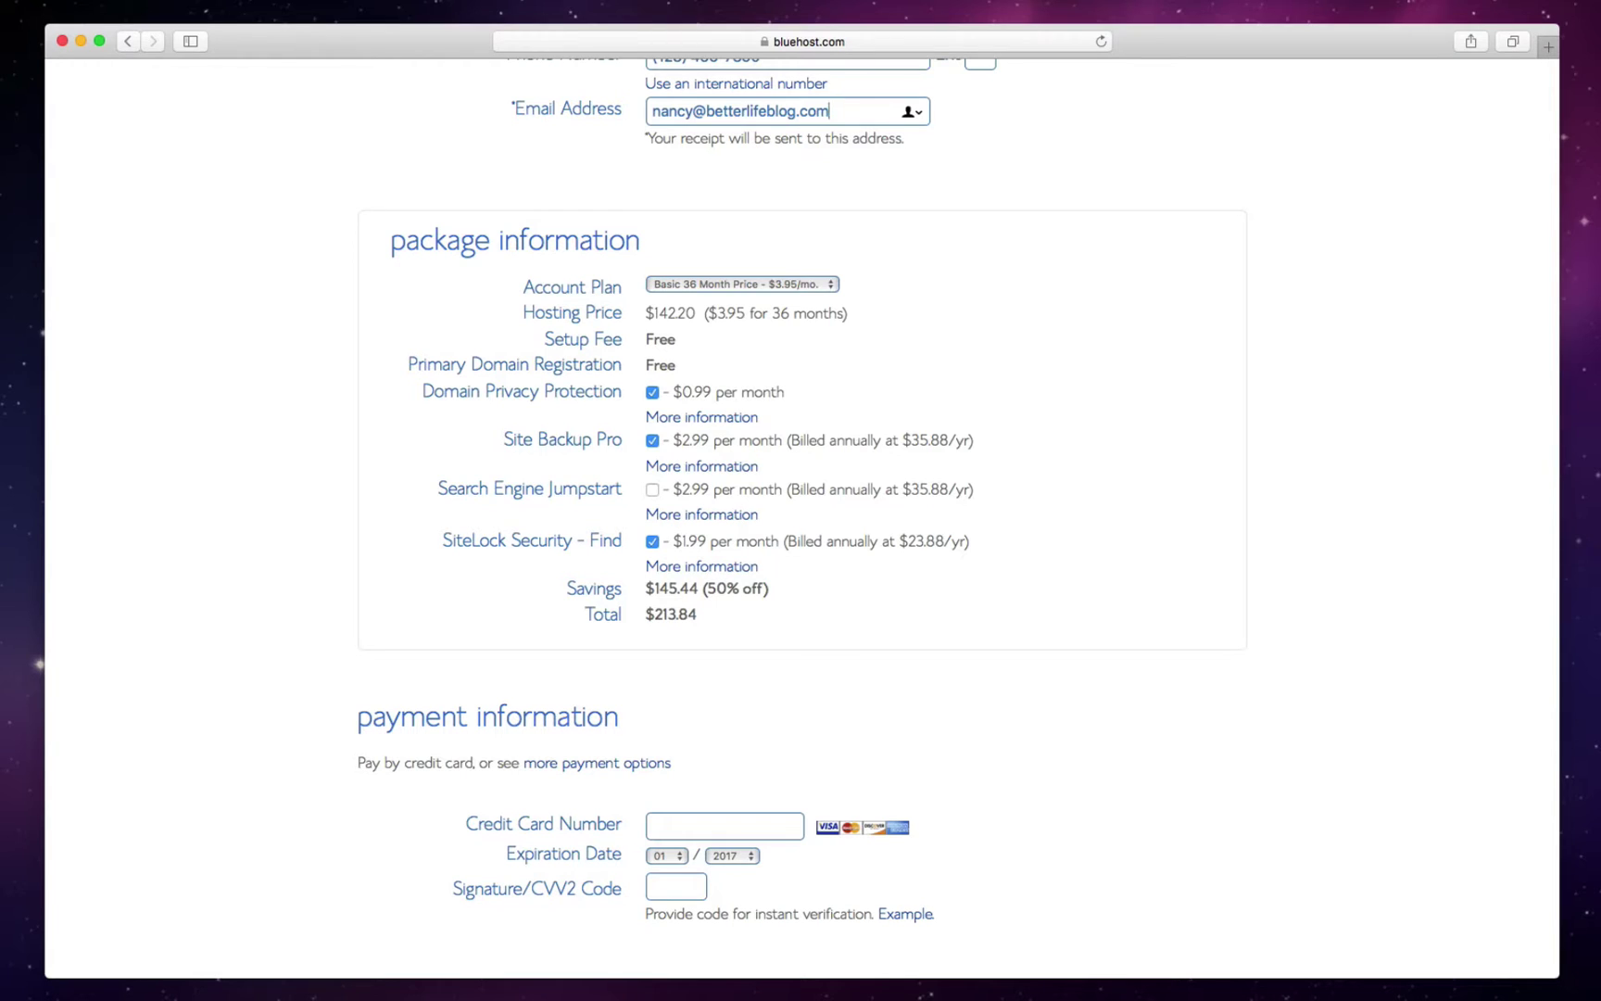
- Change the account plan length to Basic 12 Month at $5.45/mo
click(823, 284)
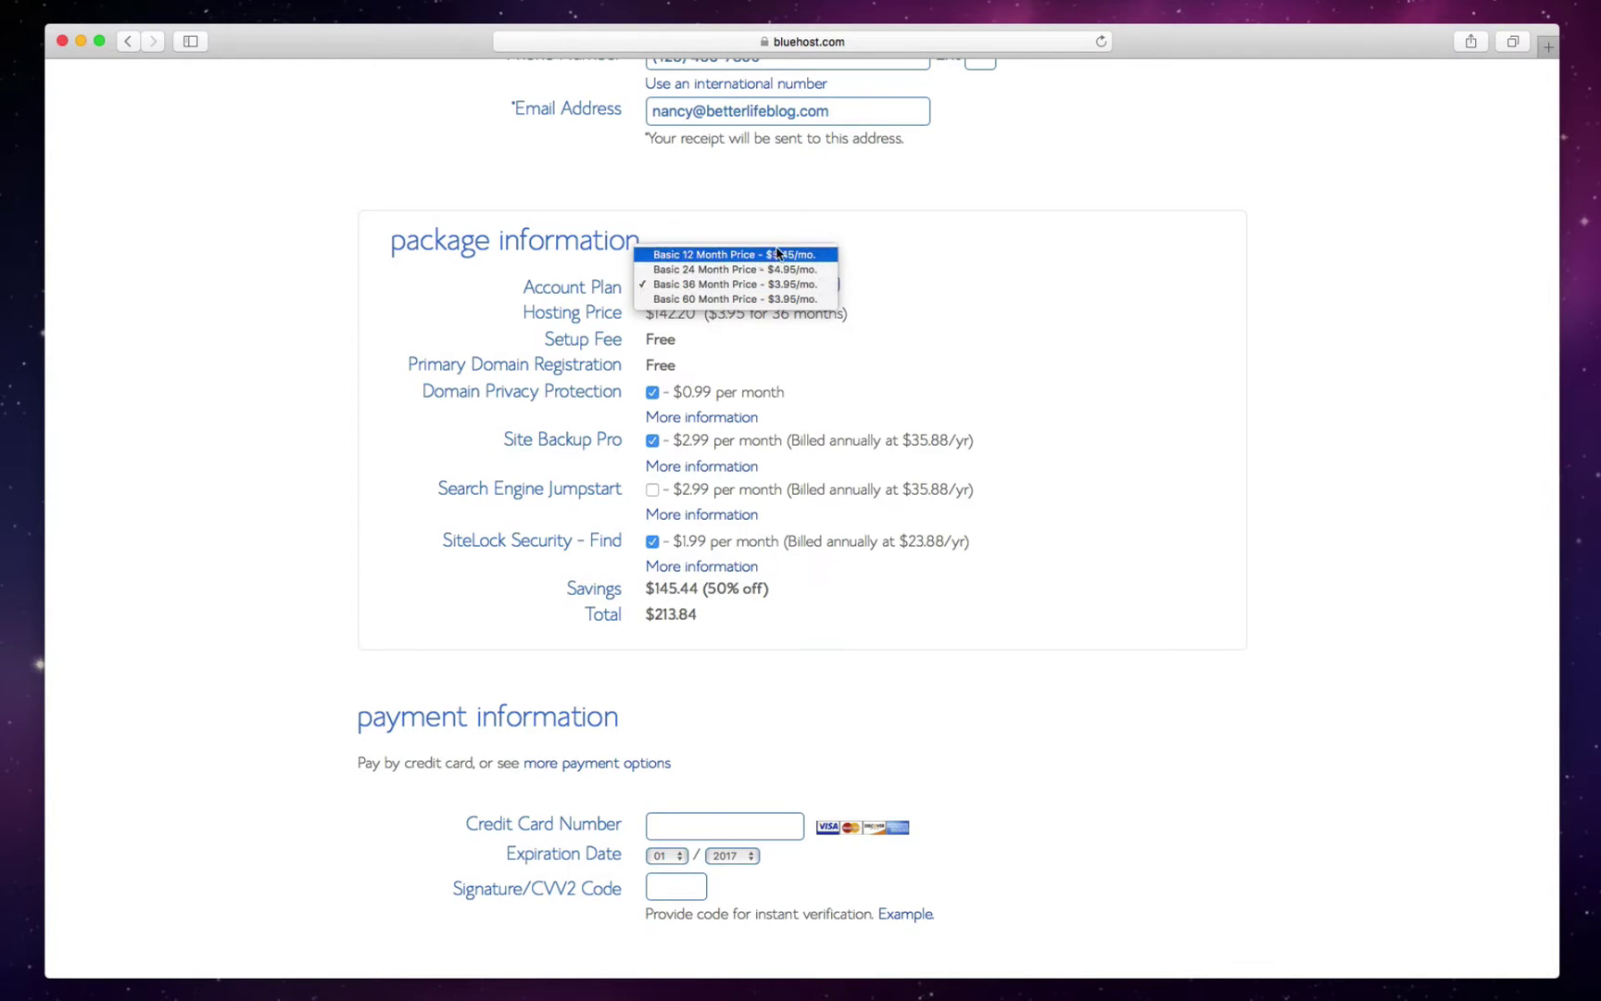
click(809, 255)
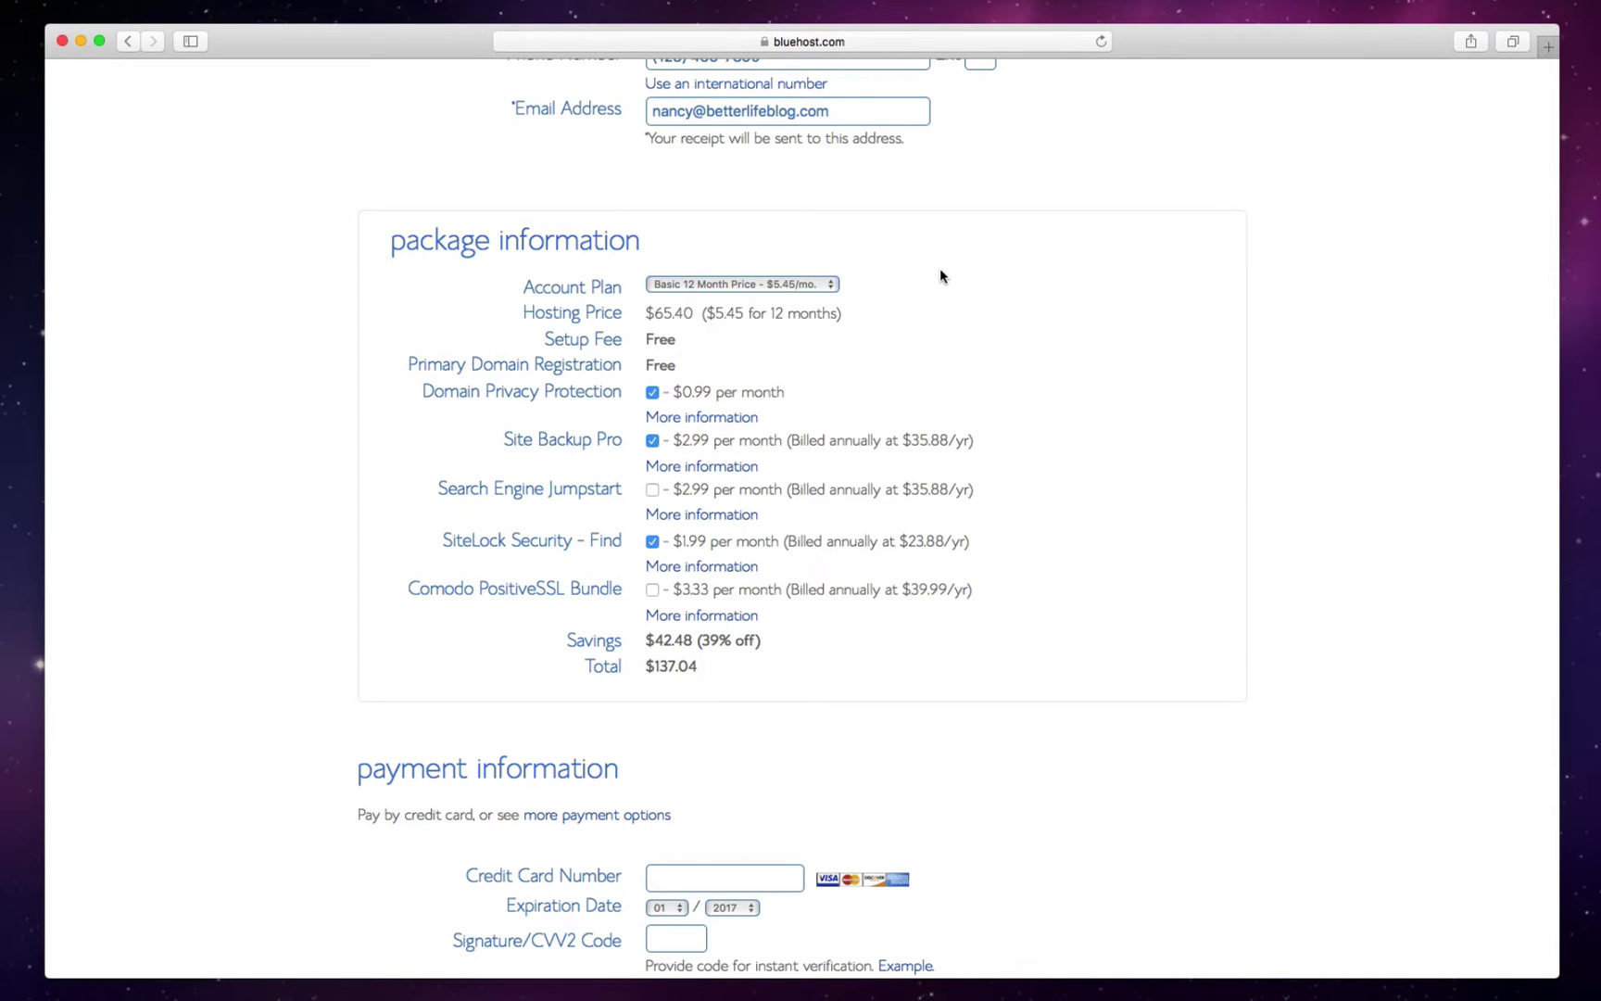
click(788, 282)
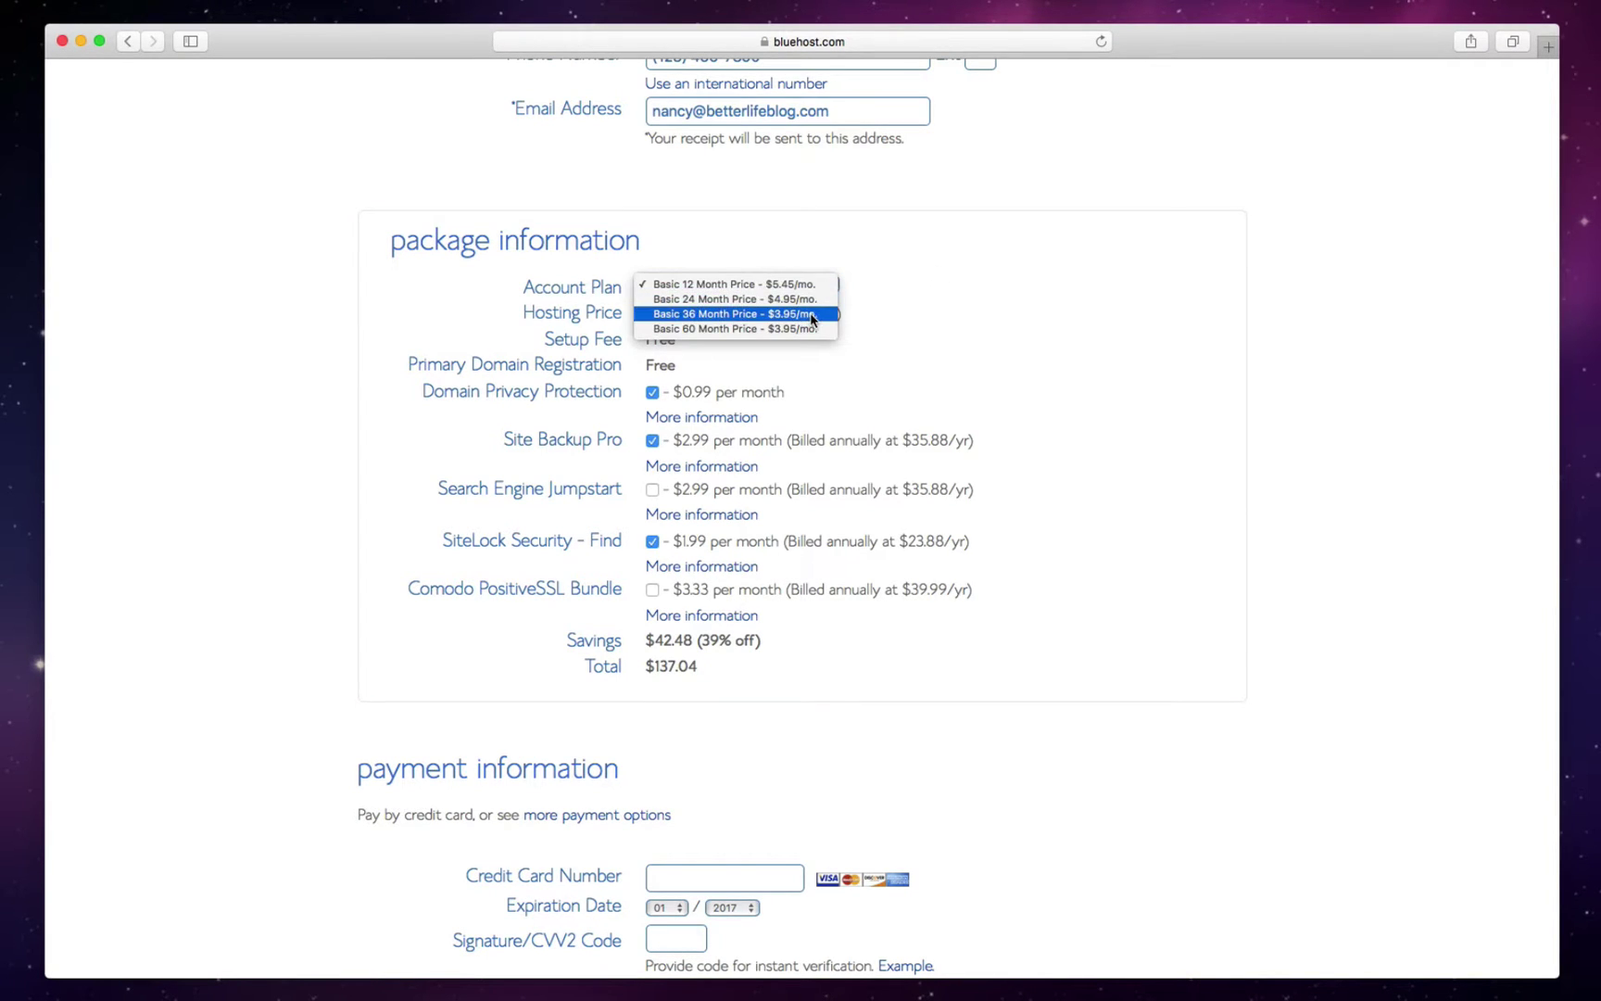
click(868, 259)
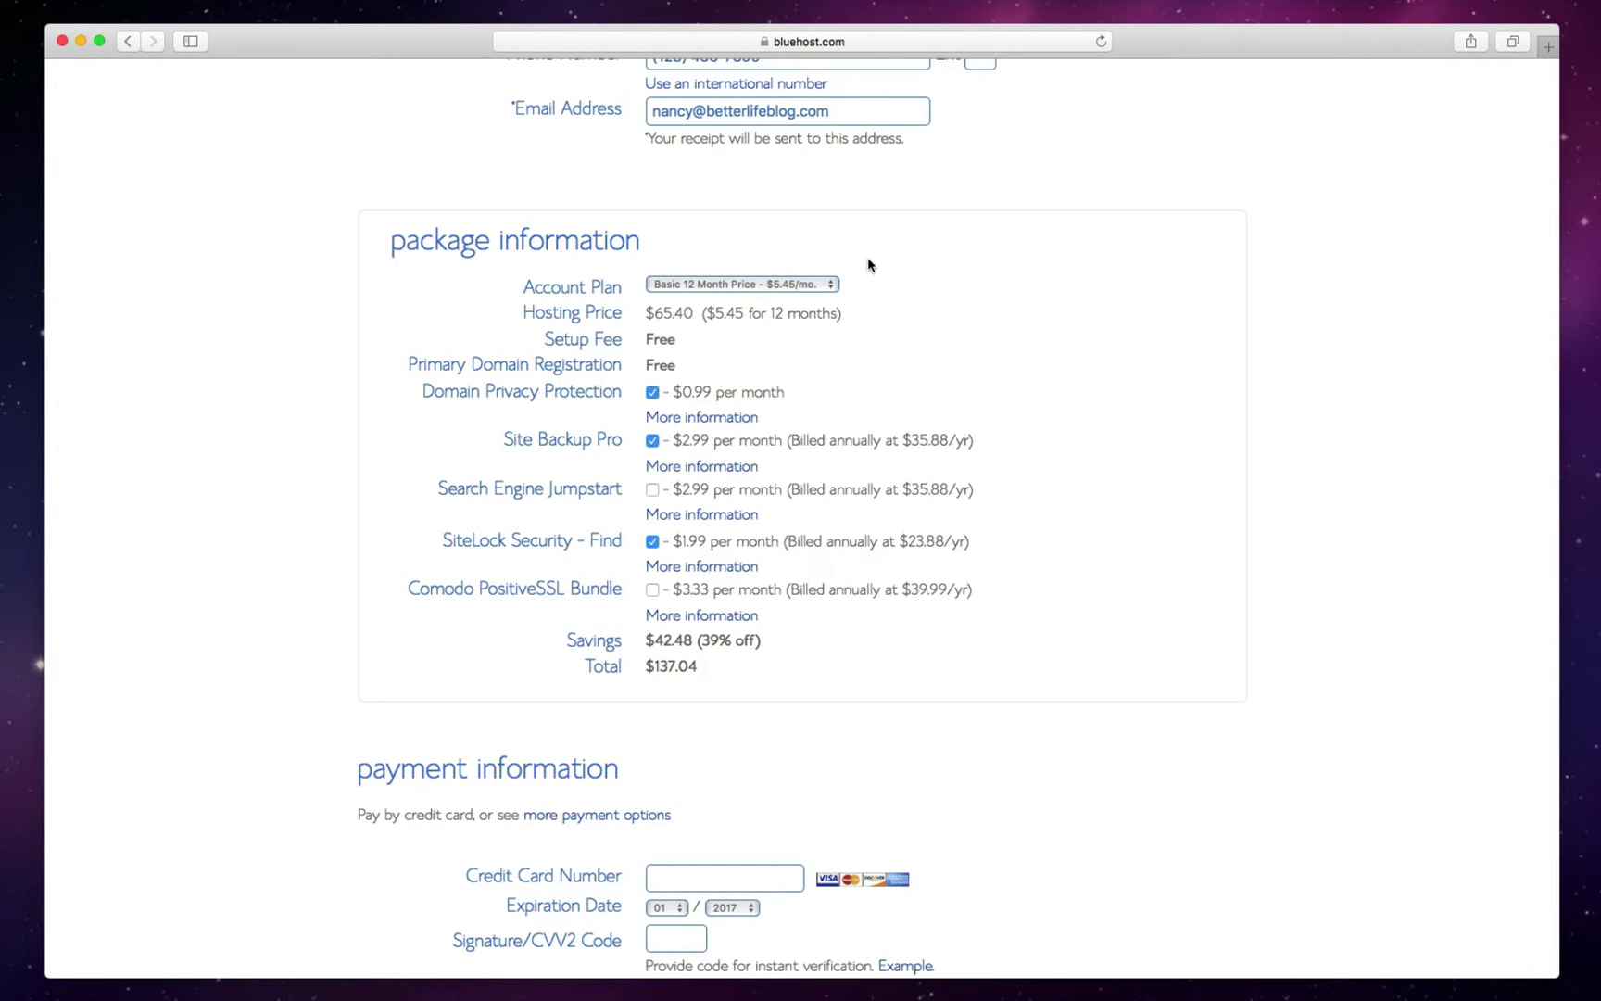
- Accept the privacy policy and terms of service to complete the hosting purchase
scroll(867, 260, down, 1)
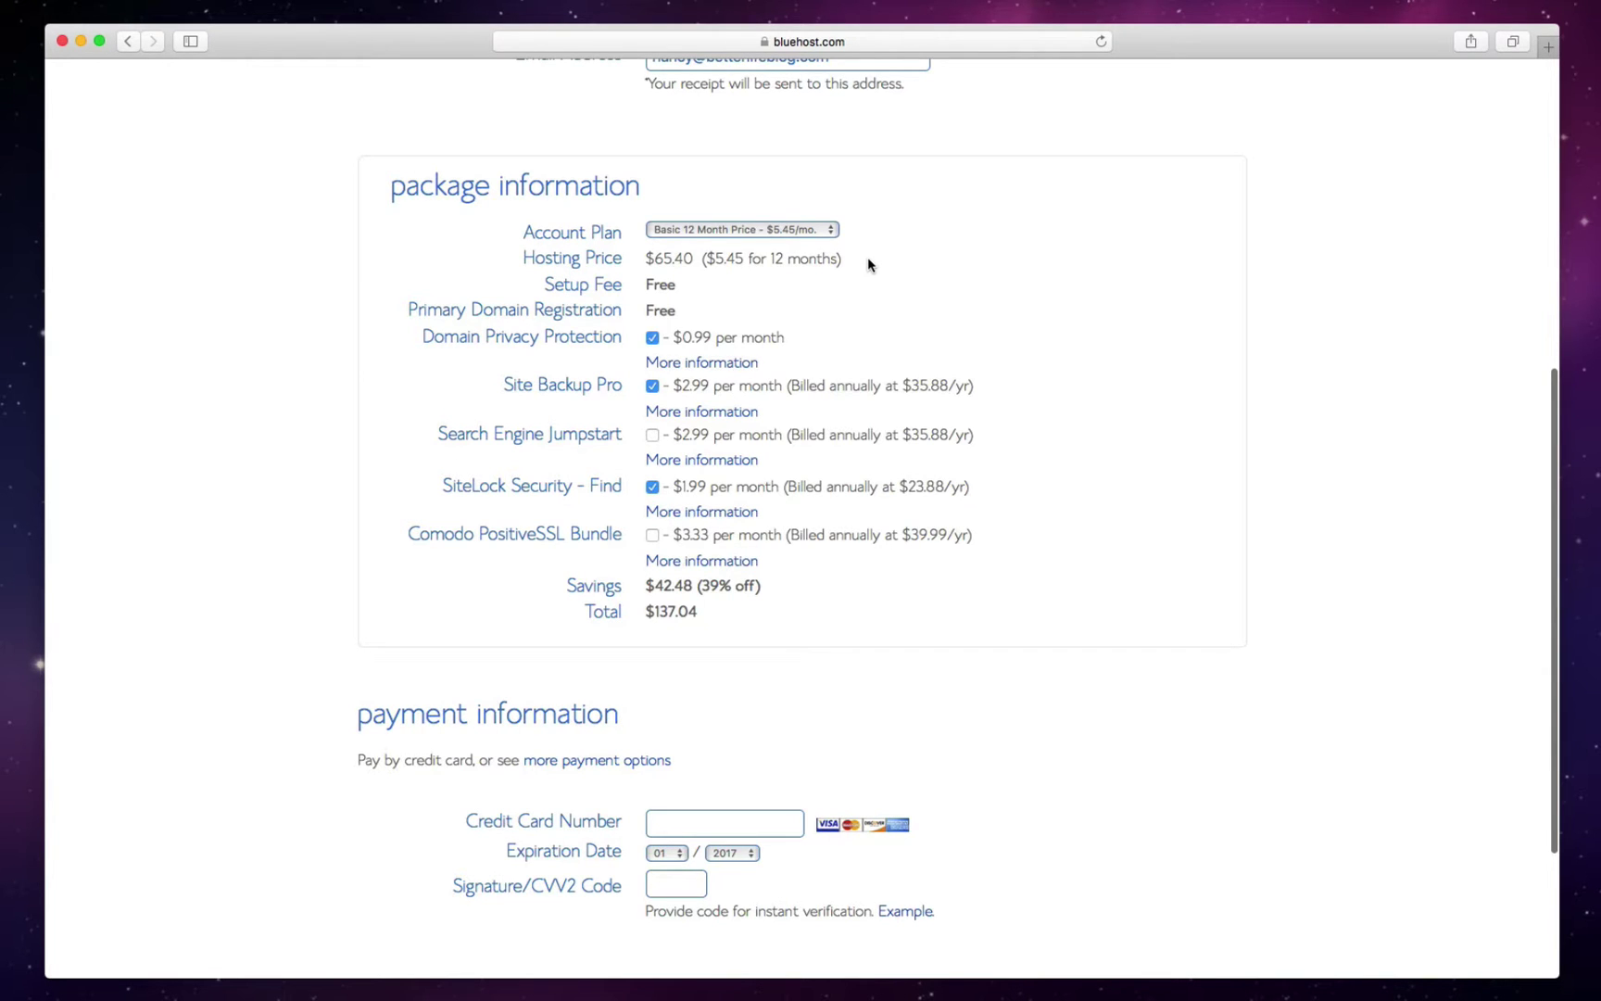
scroll(868, 263, down, 3)
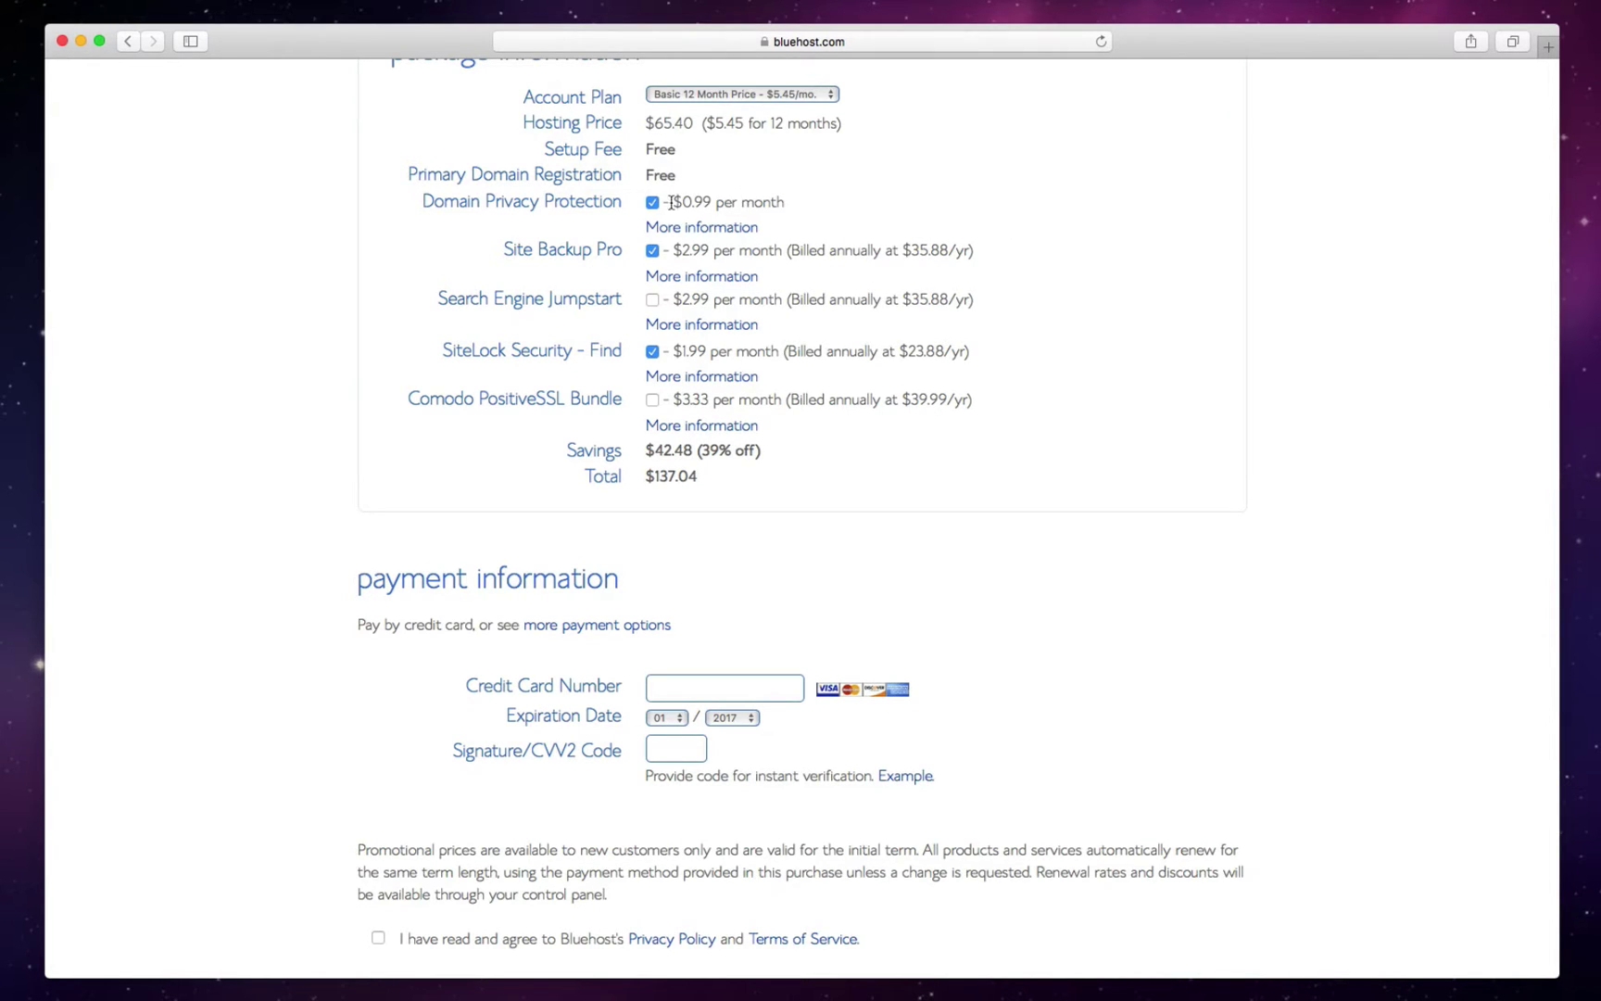
scroll(873, 242, down, 2)
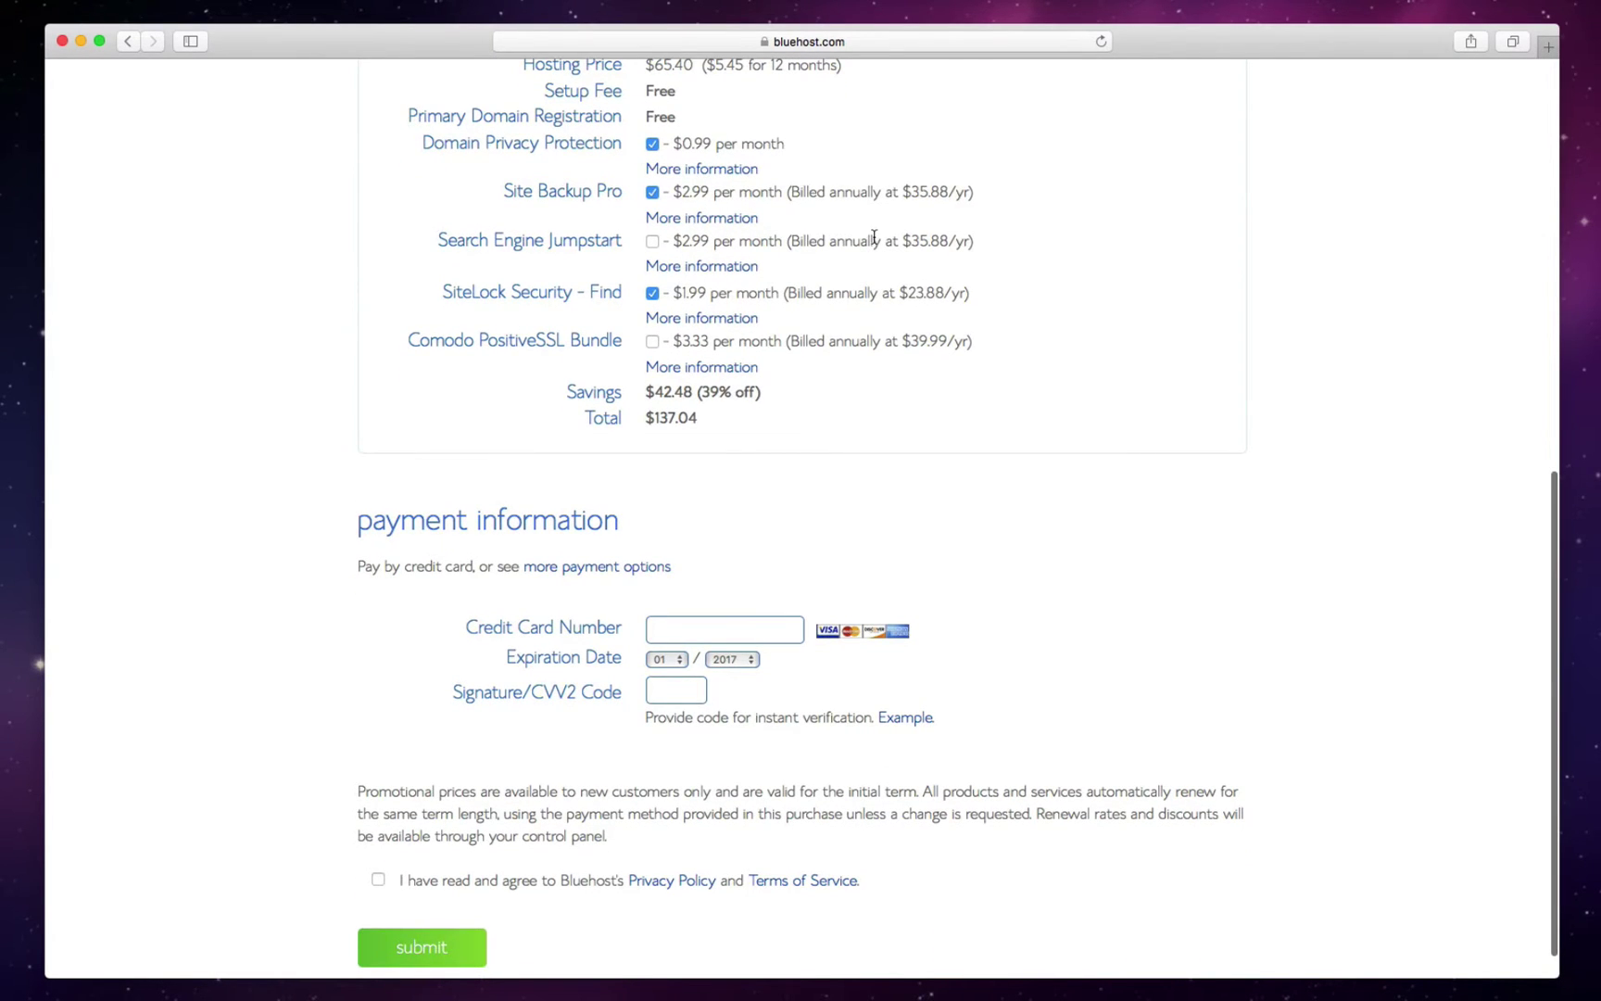
scroll(874, 238, down, 1)
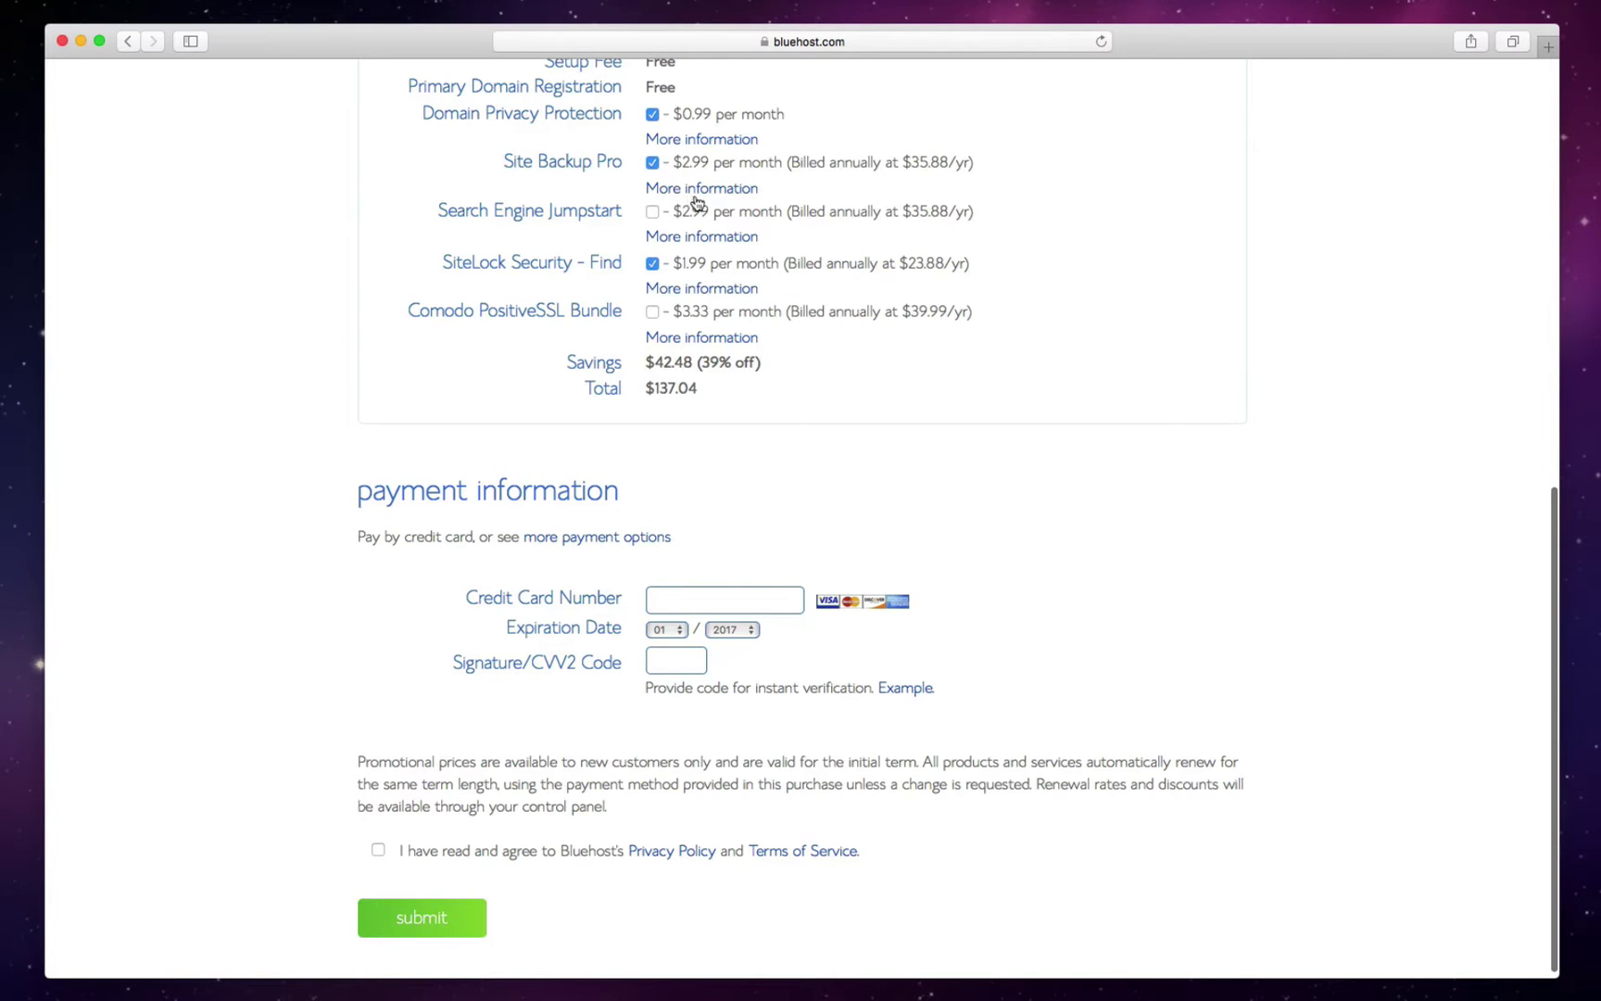
scroll(946, 361, down, 1)
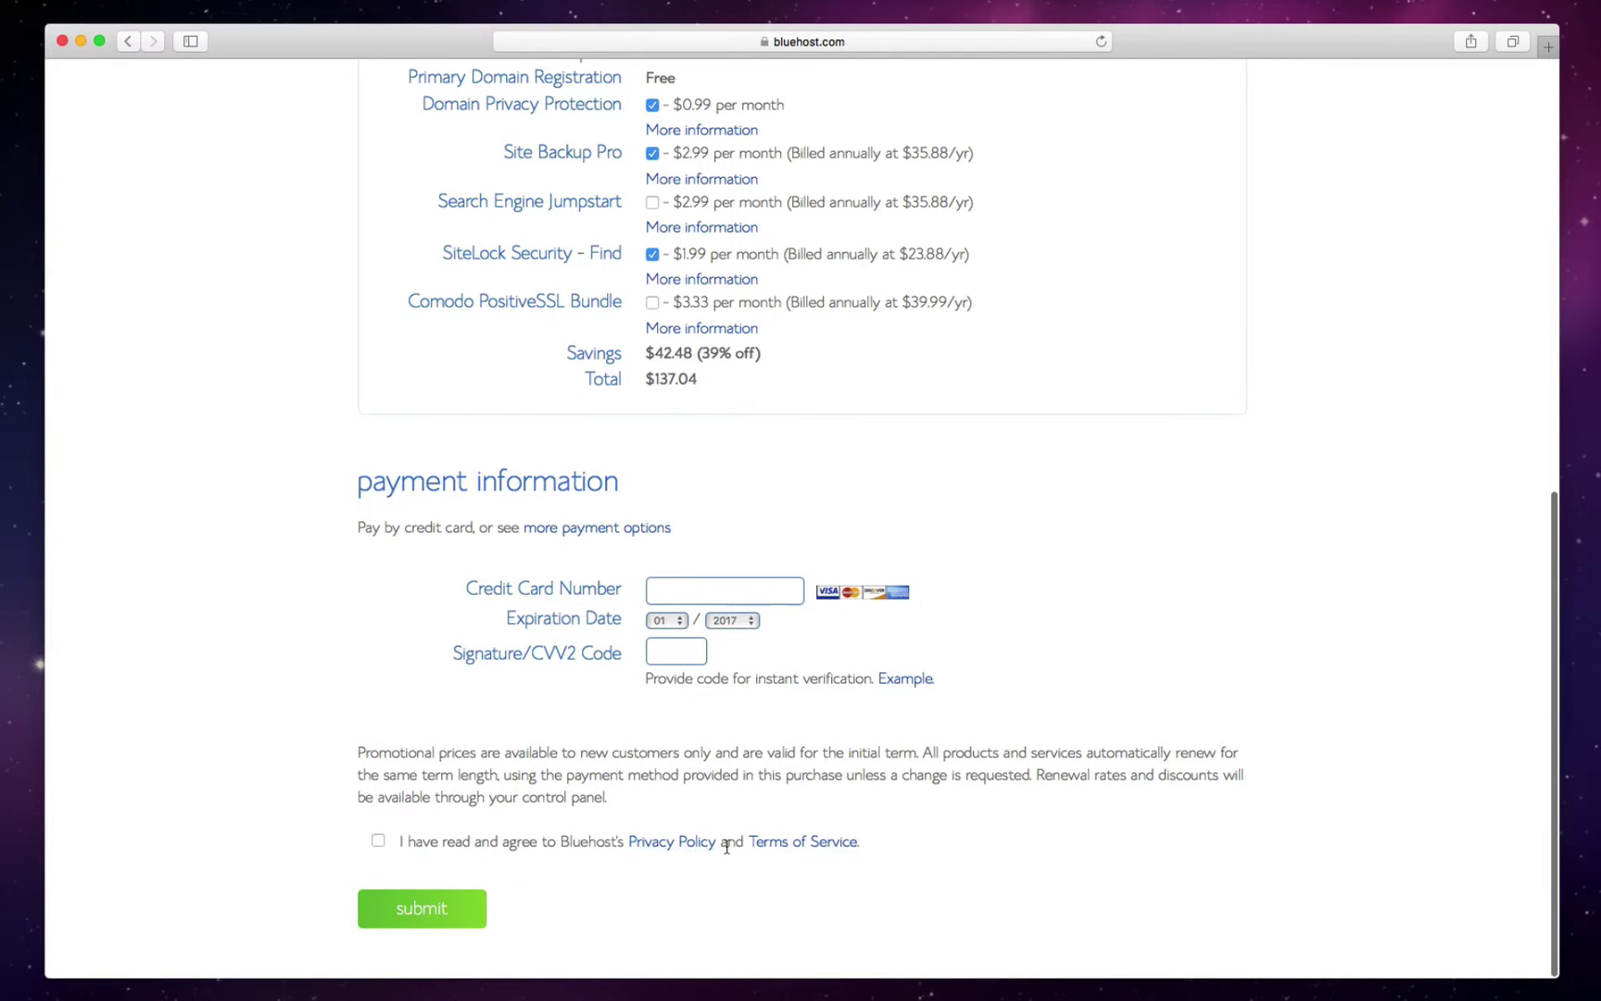
click(375, 839)
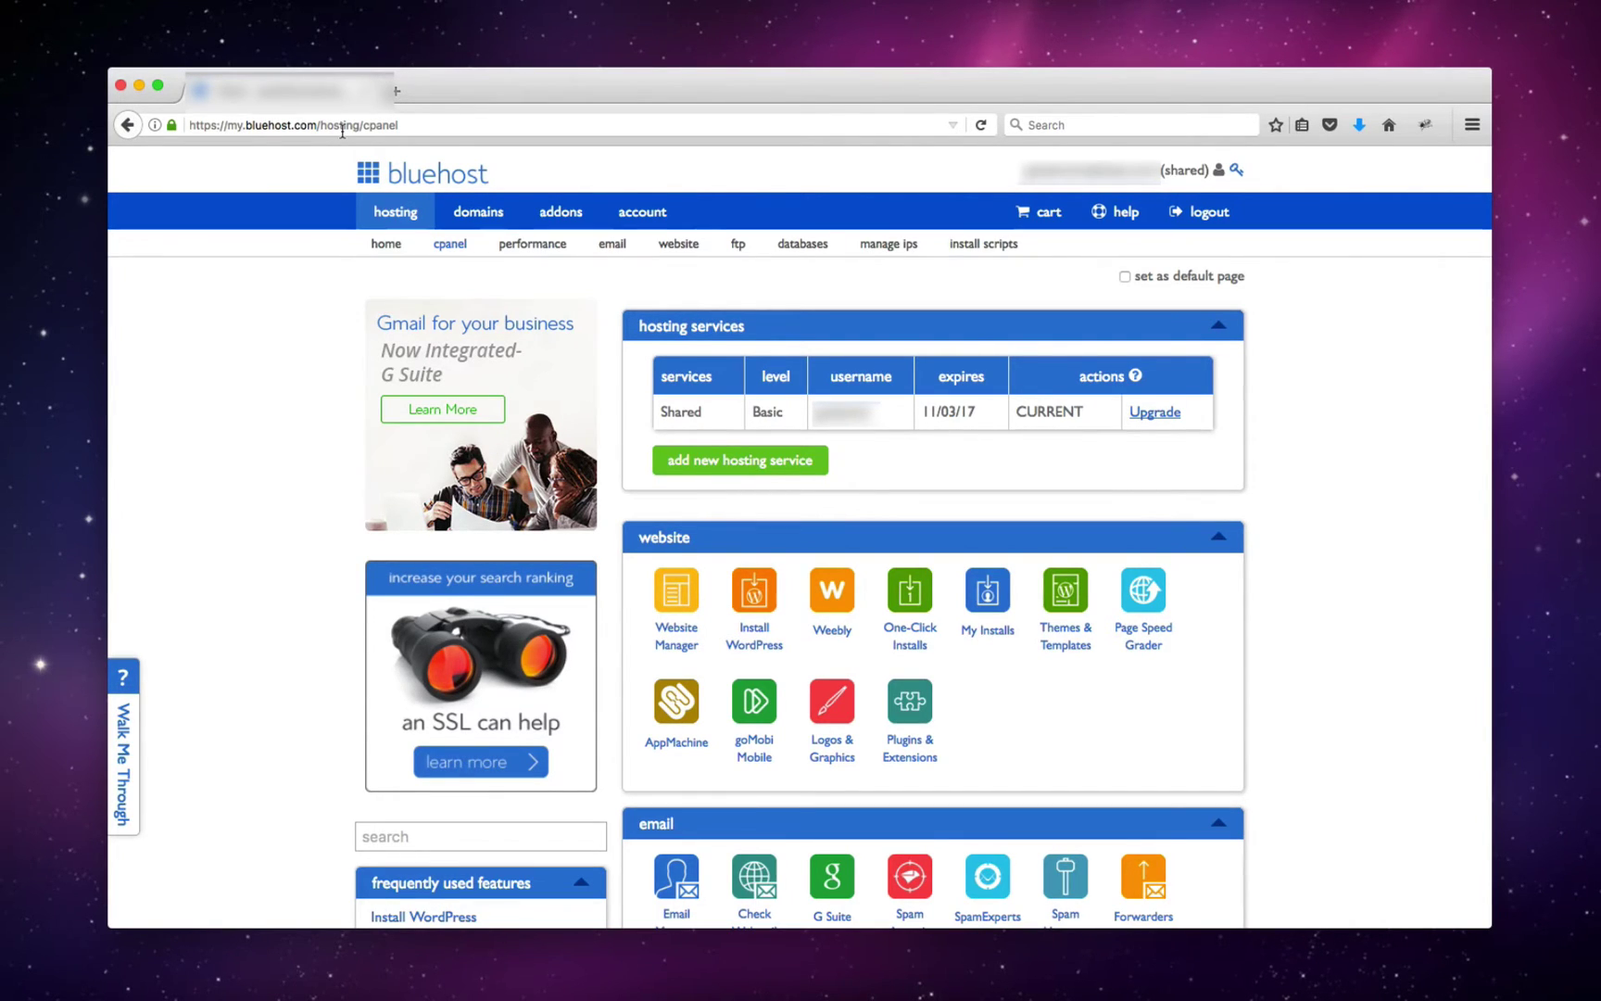
click(342, 131)
text(you)
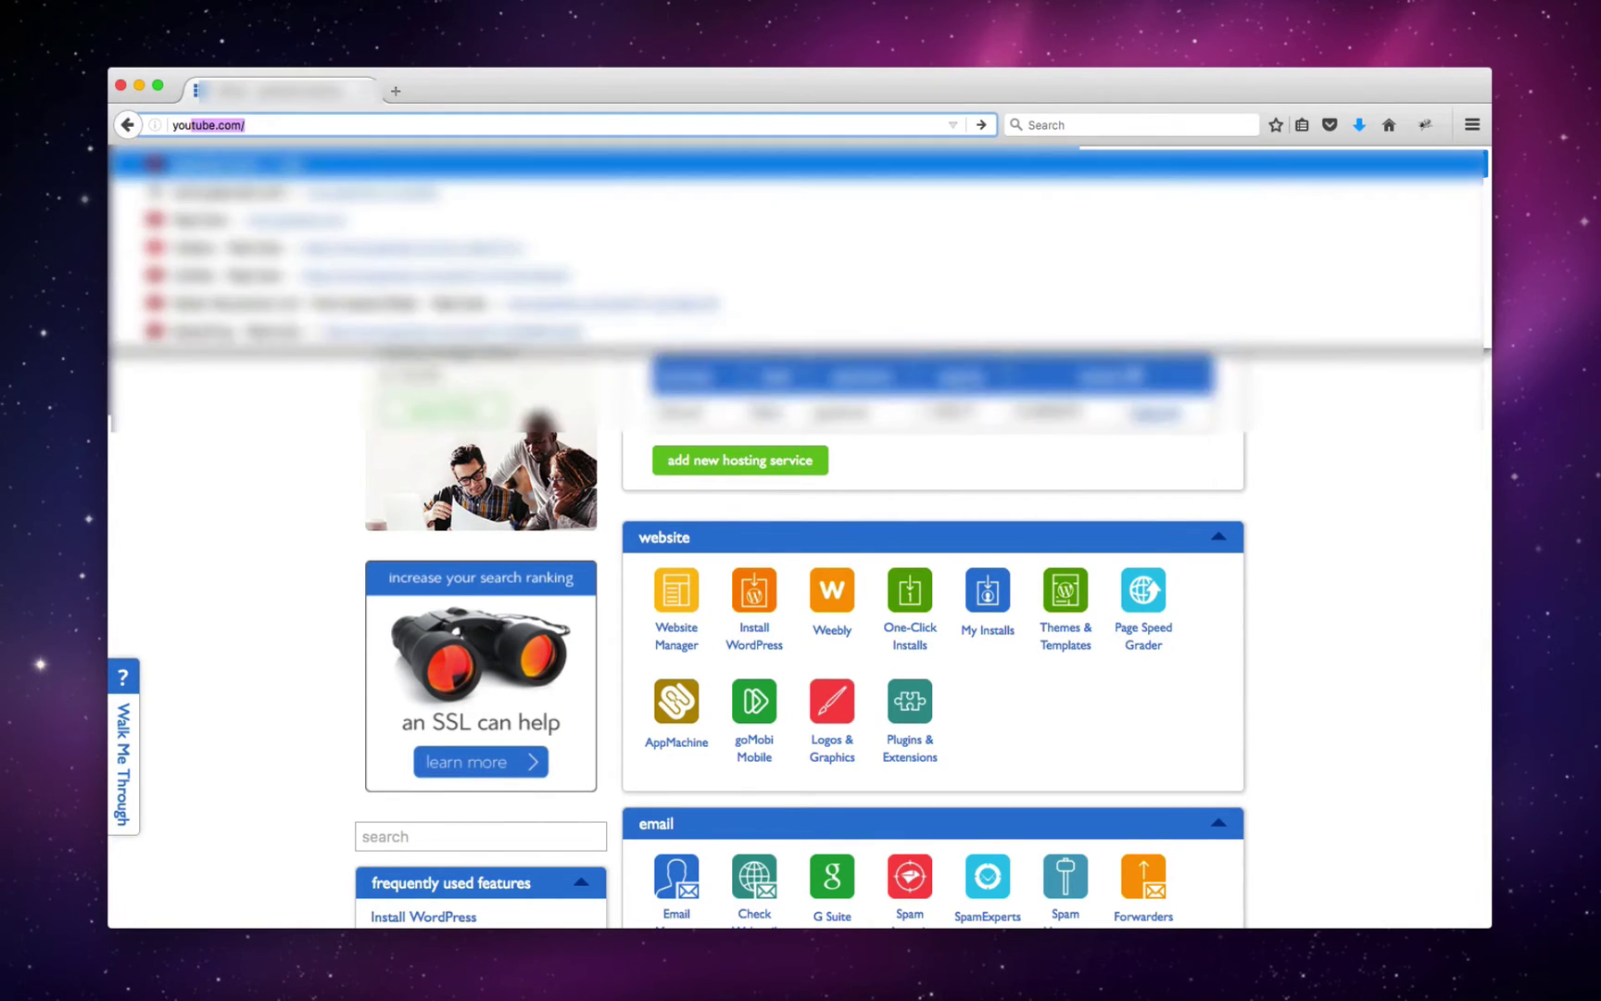
text(rdomain.com)
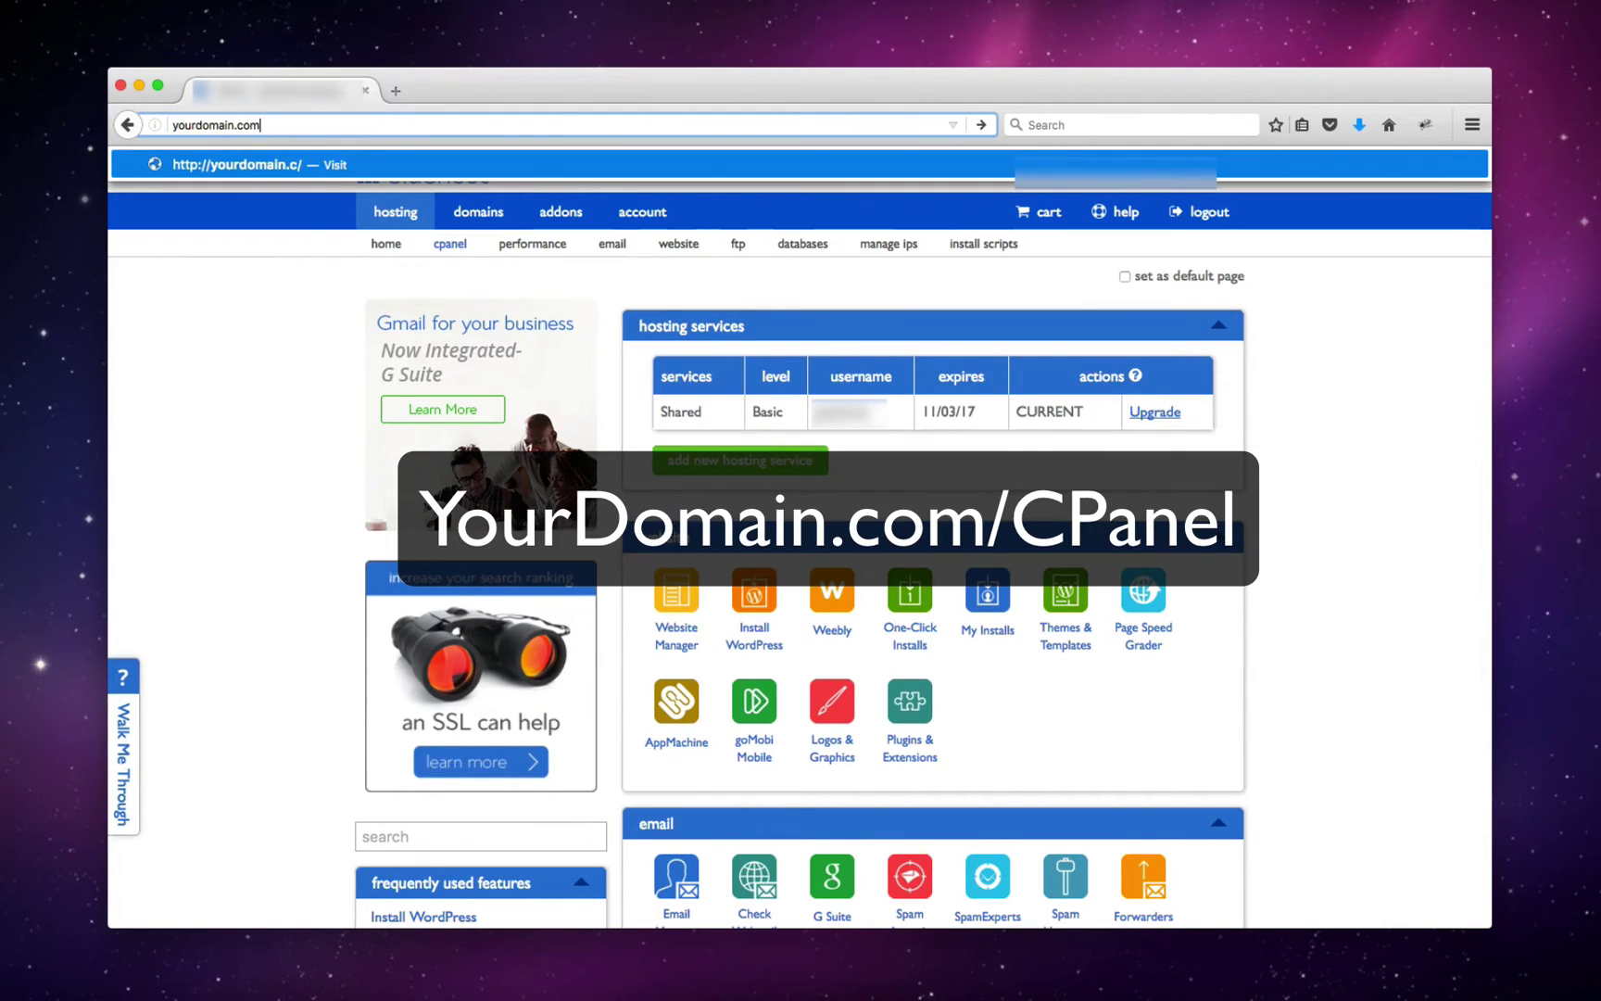
text(/cpanel)
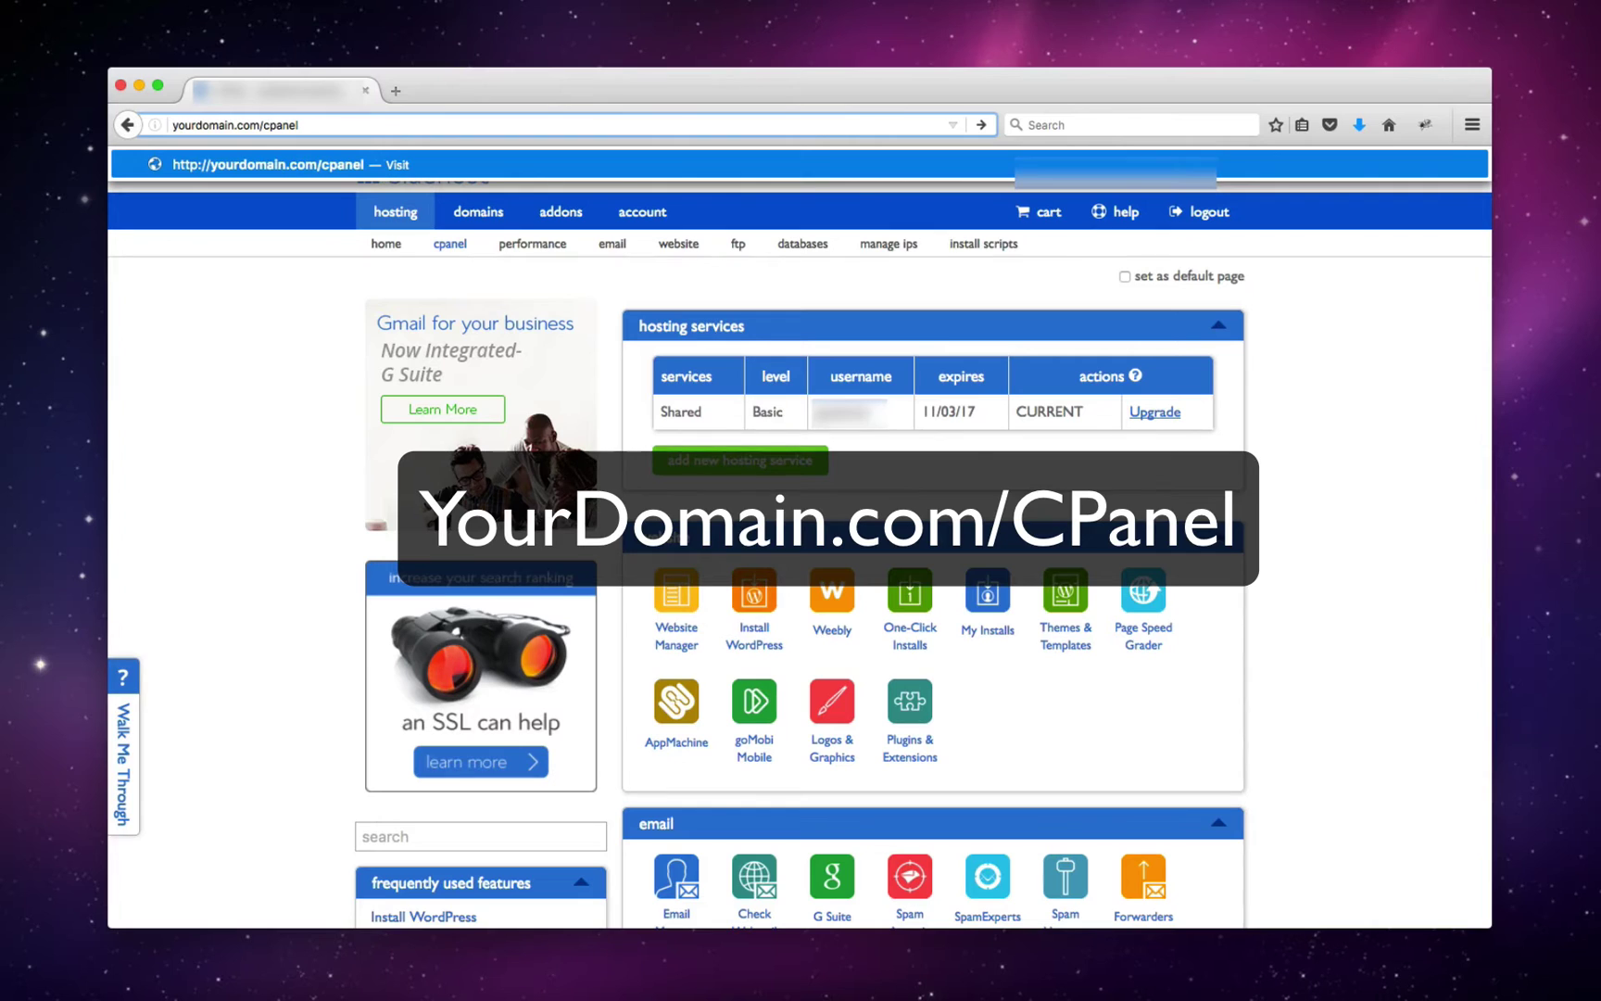
key(super+a)
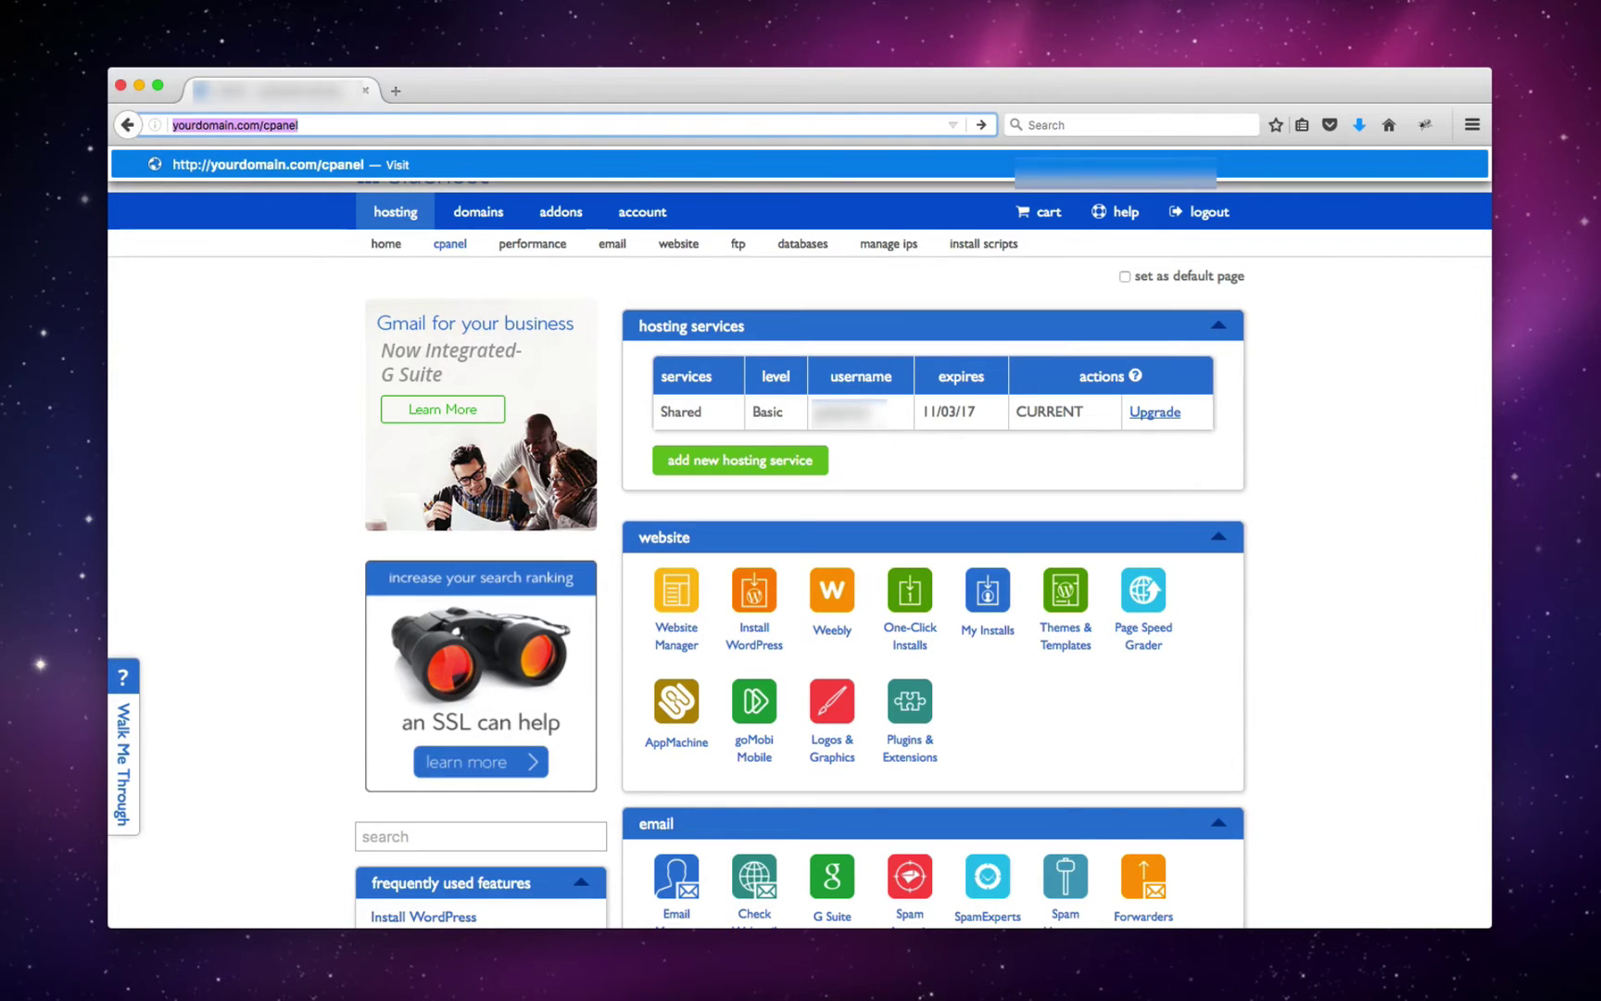
key(BackSpace)
text(yourdomain)
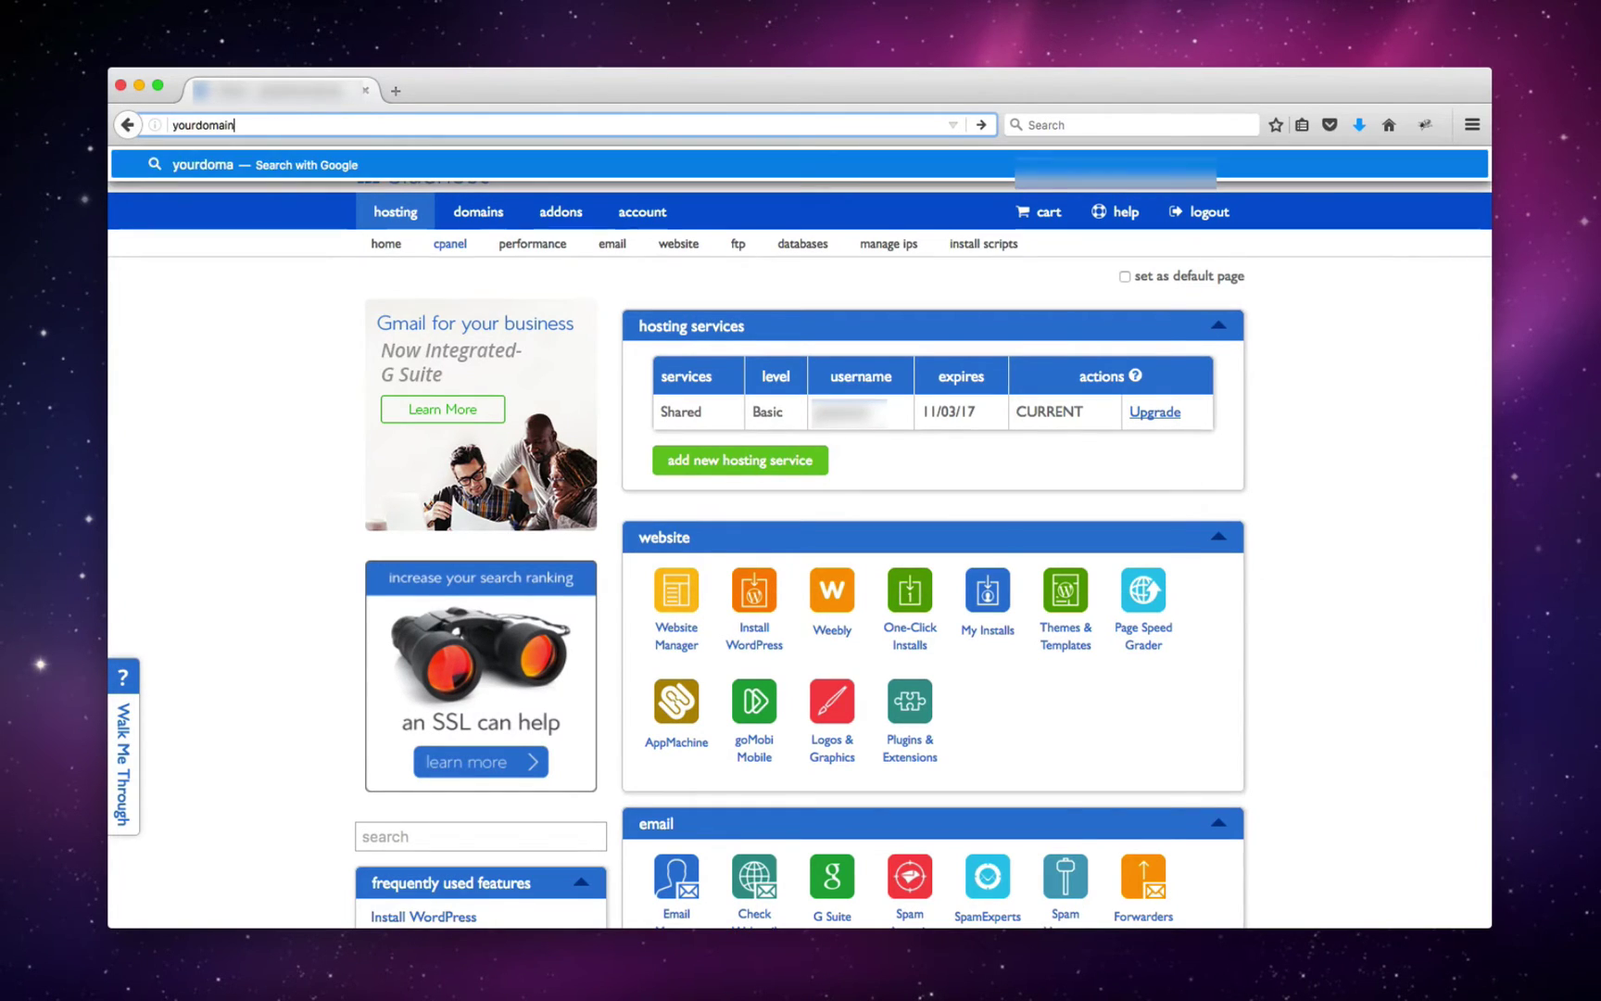
text(.com/cpanel)
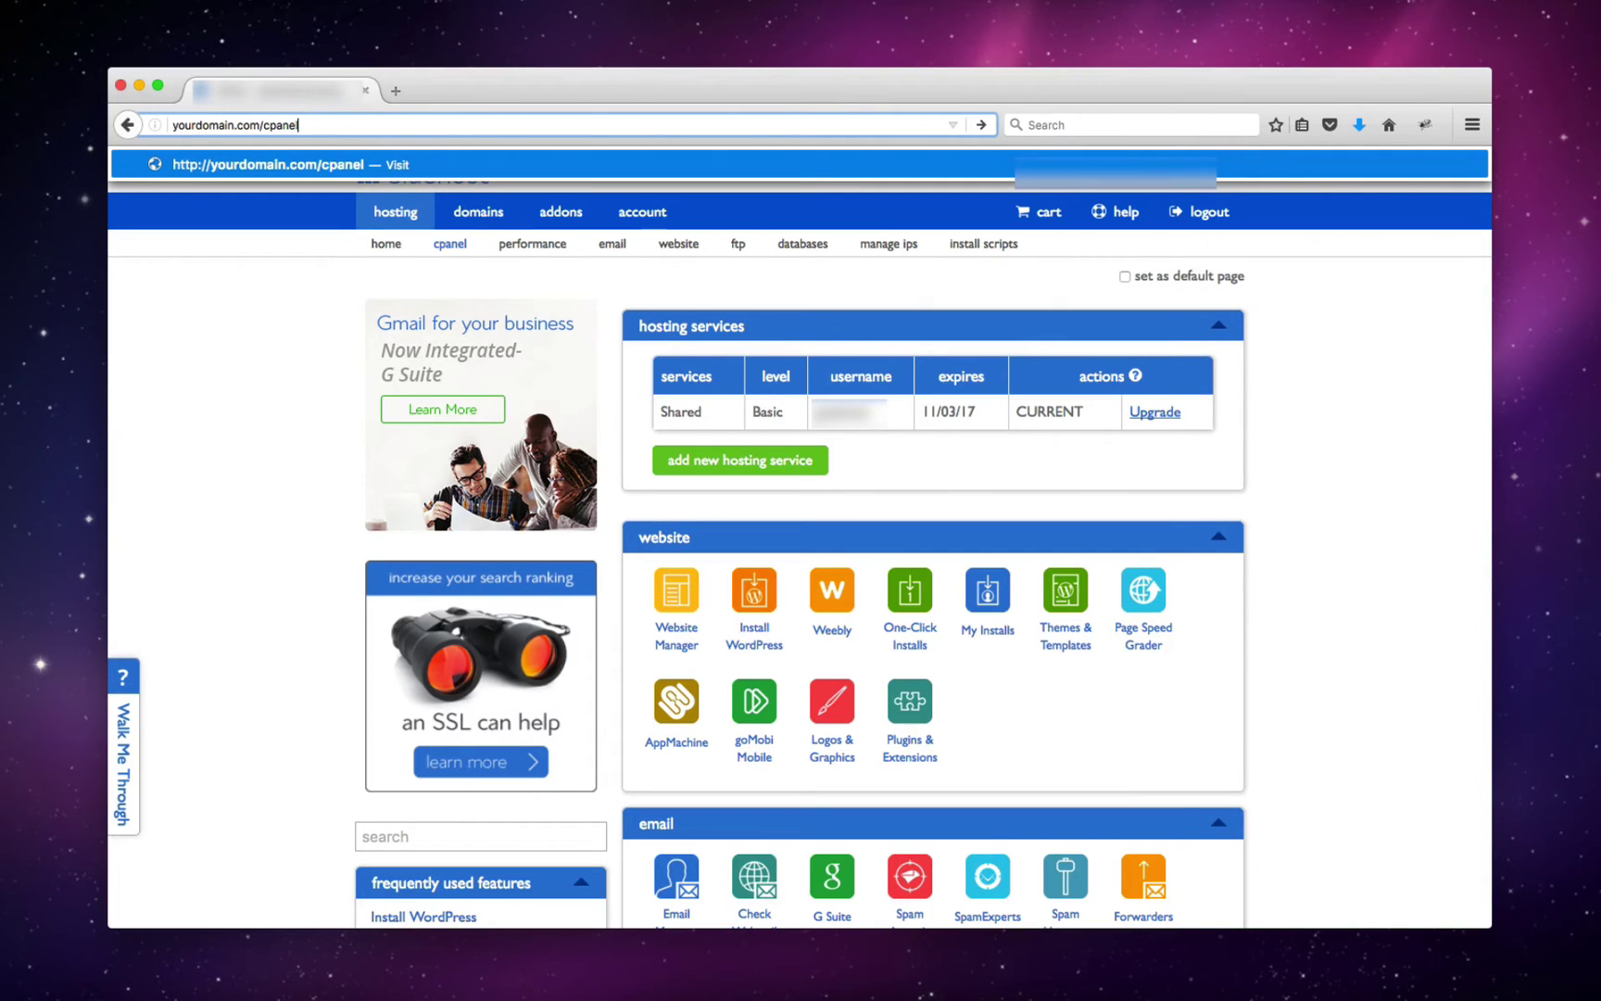
key(super+a)
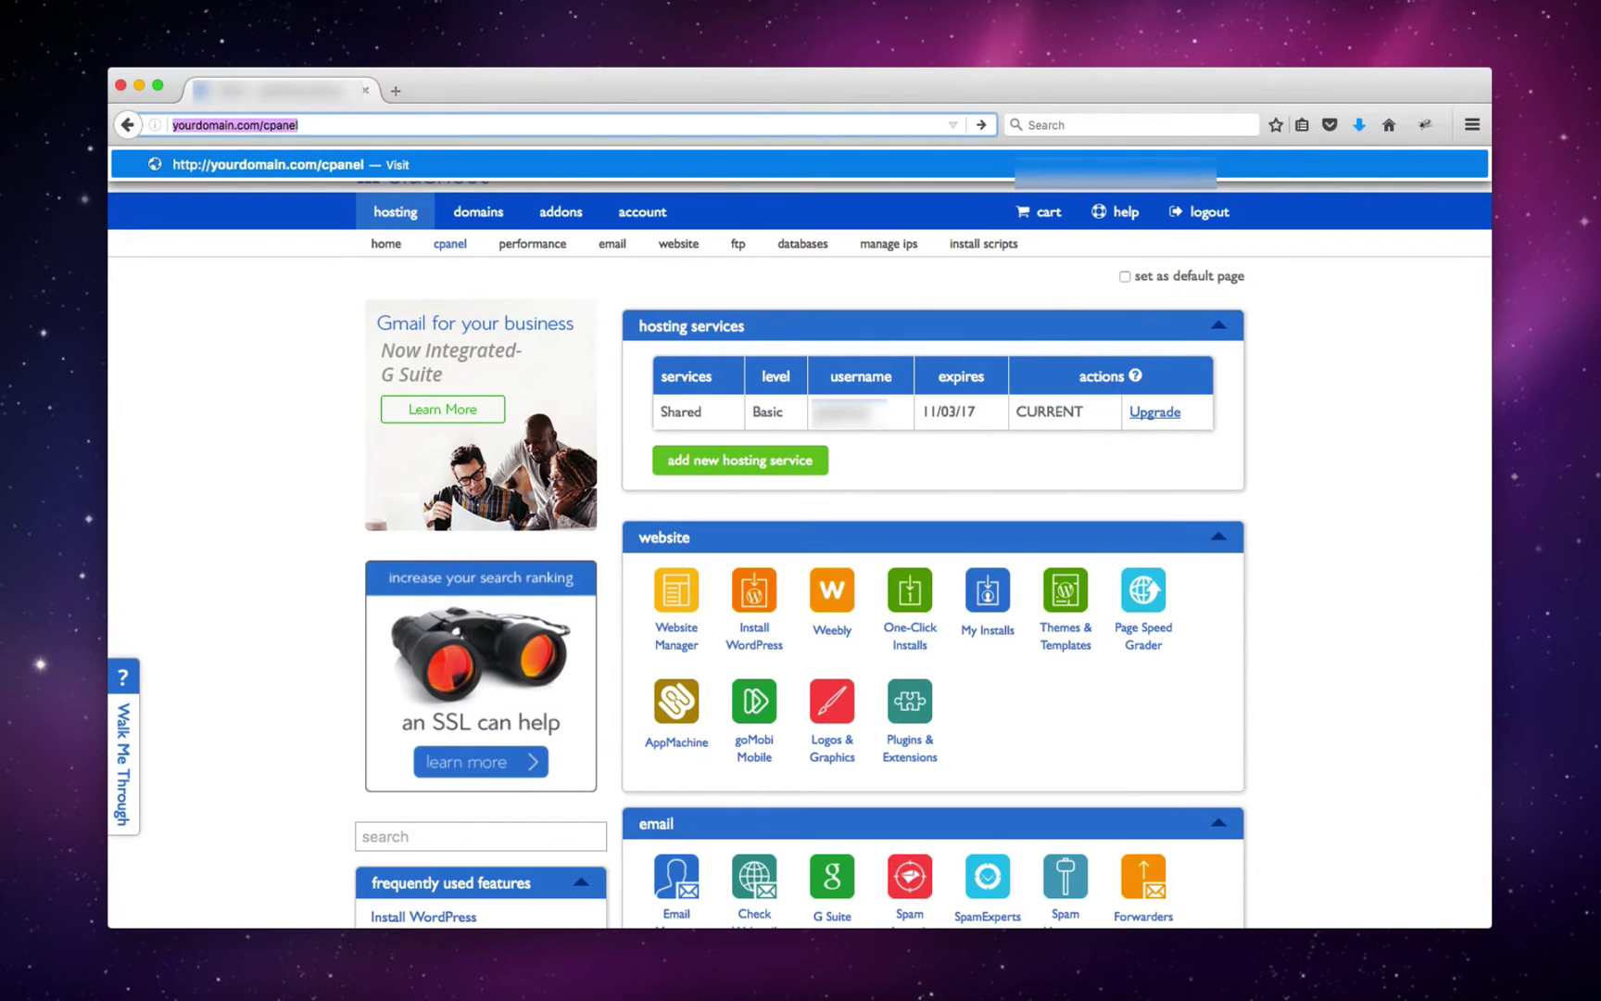
key(BackSpace)
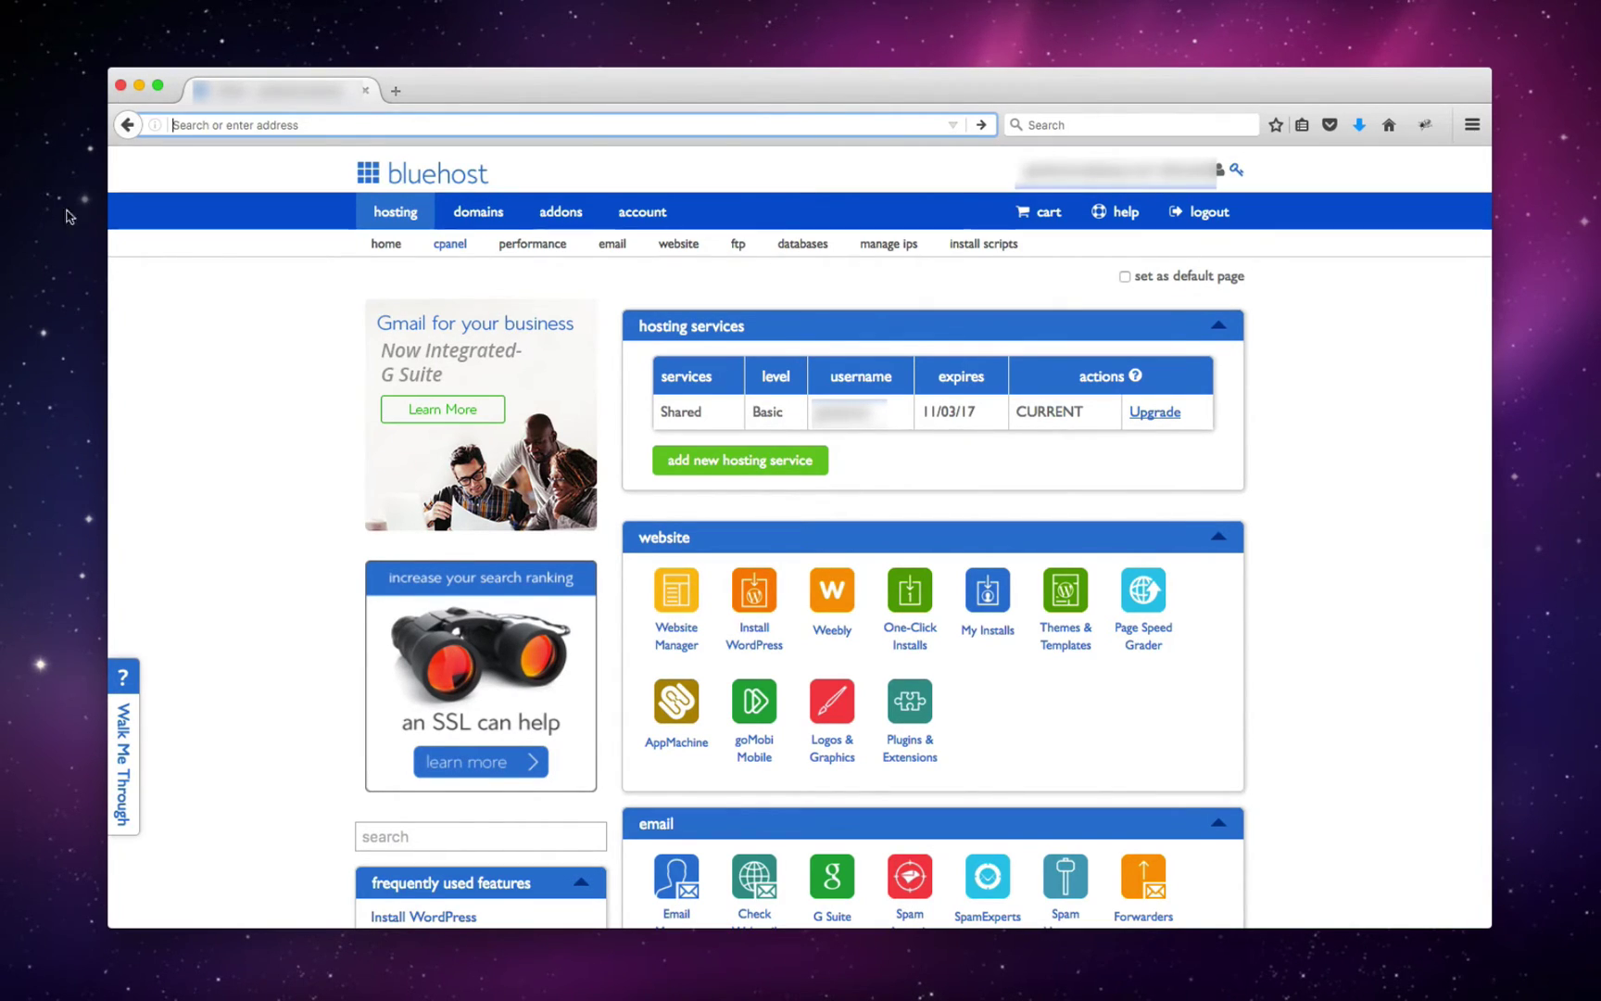
click(227, 335)
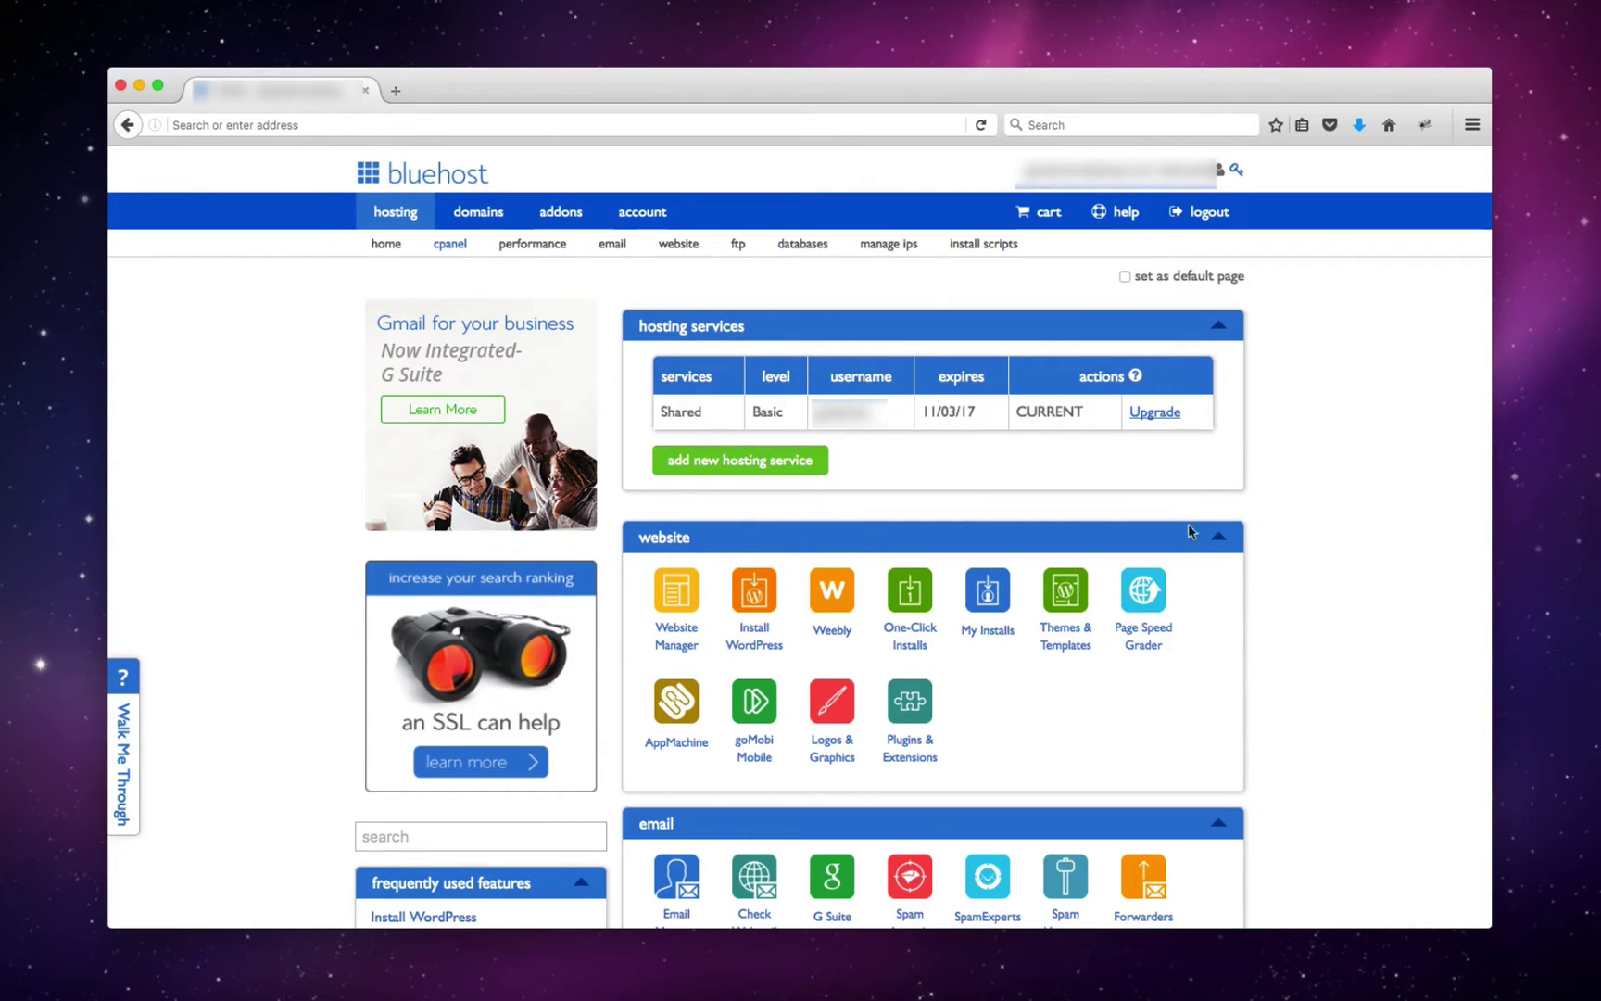
- Launch the WordPress installer from the website section and get started in Marketplace
scroll(768, 608, down, 1)
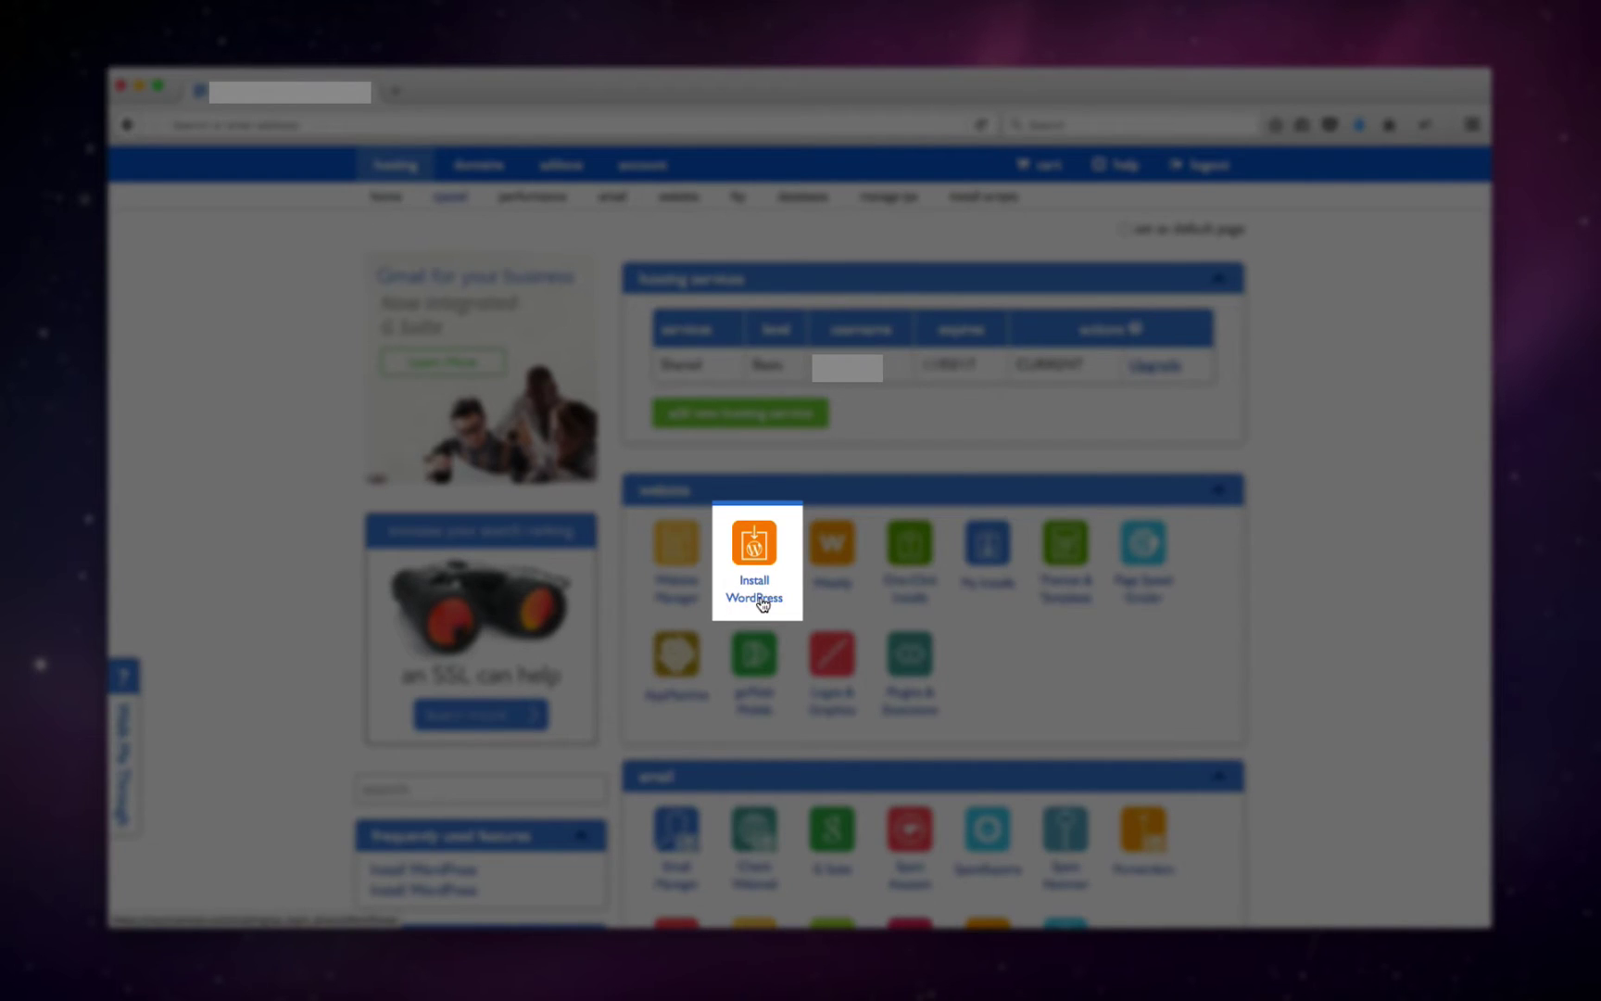
click(756, 544)
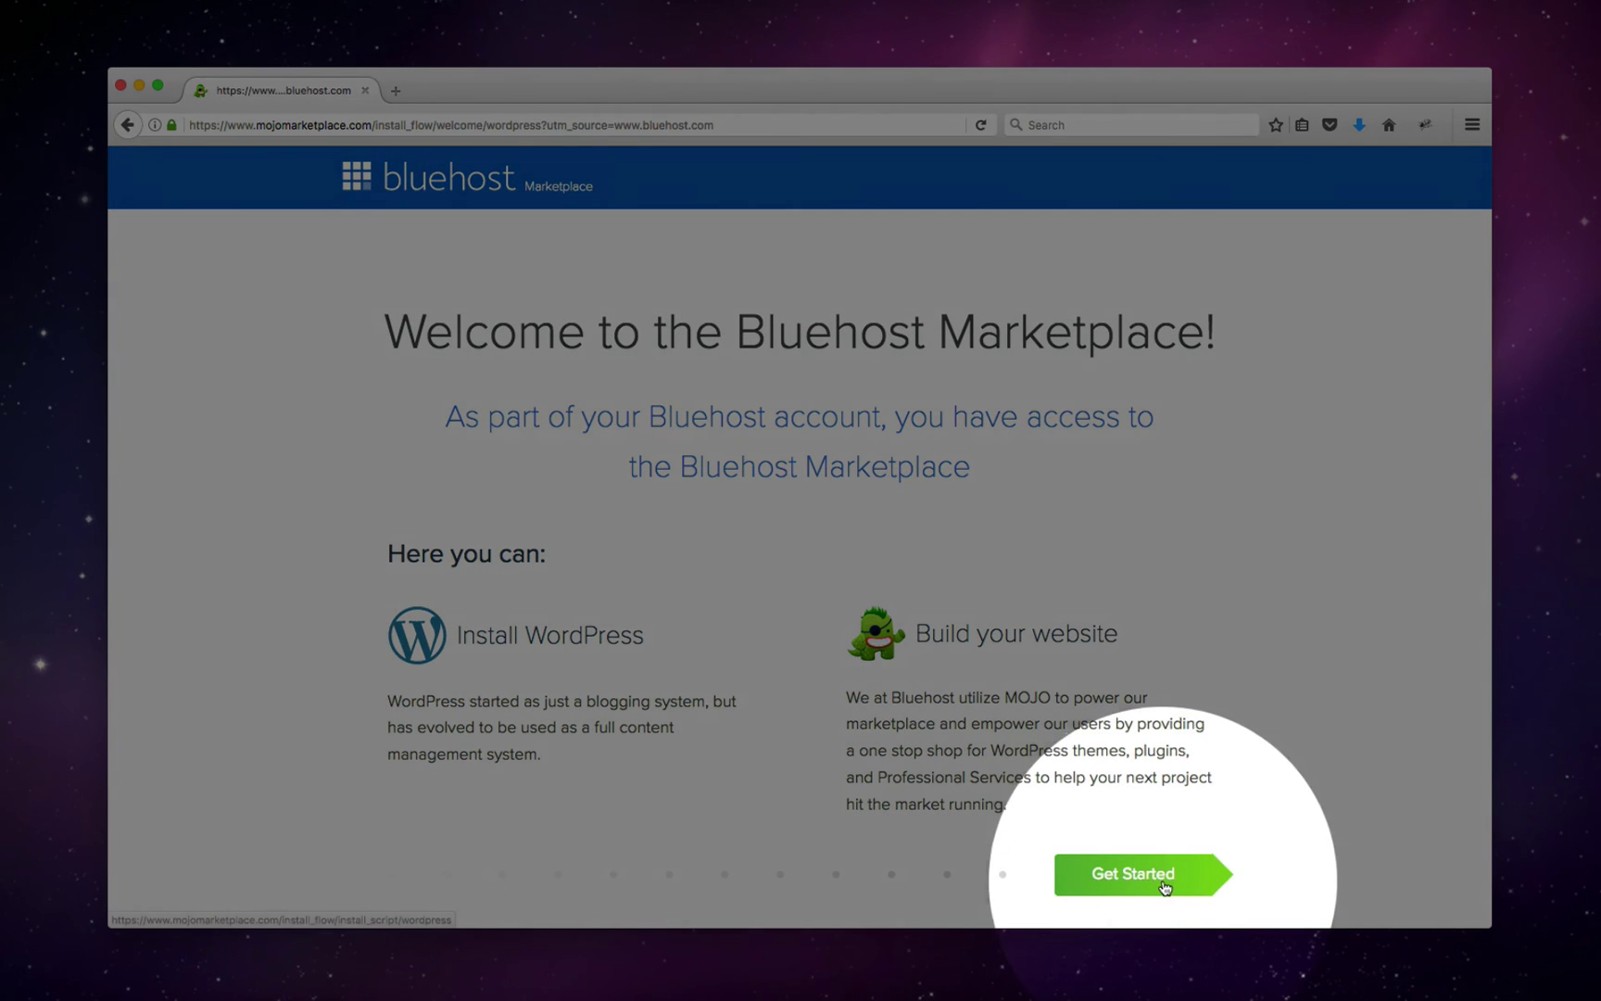
click(1172, 888)
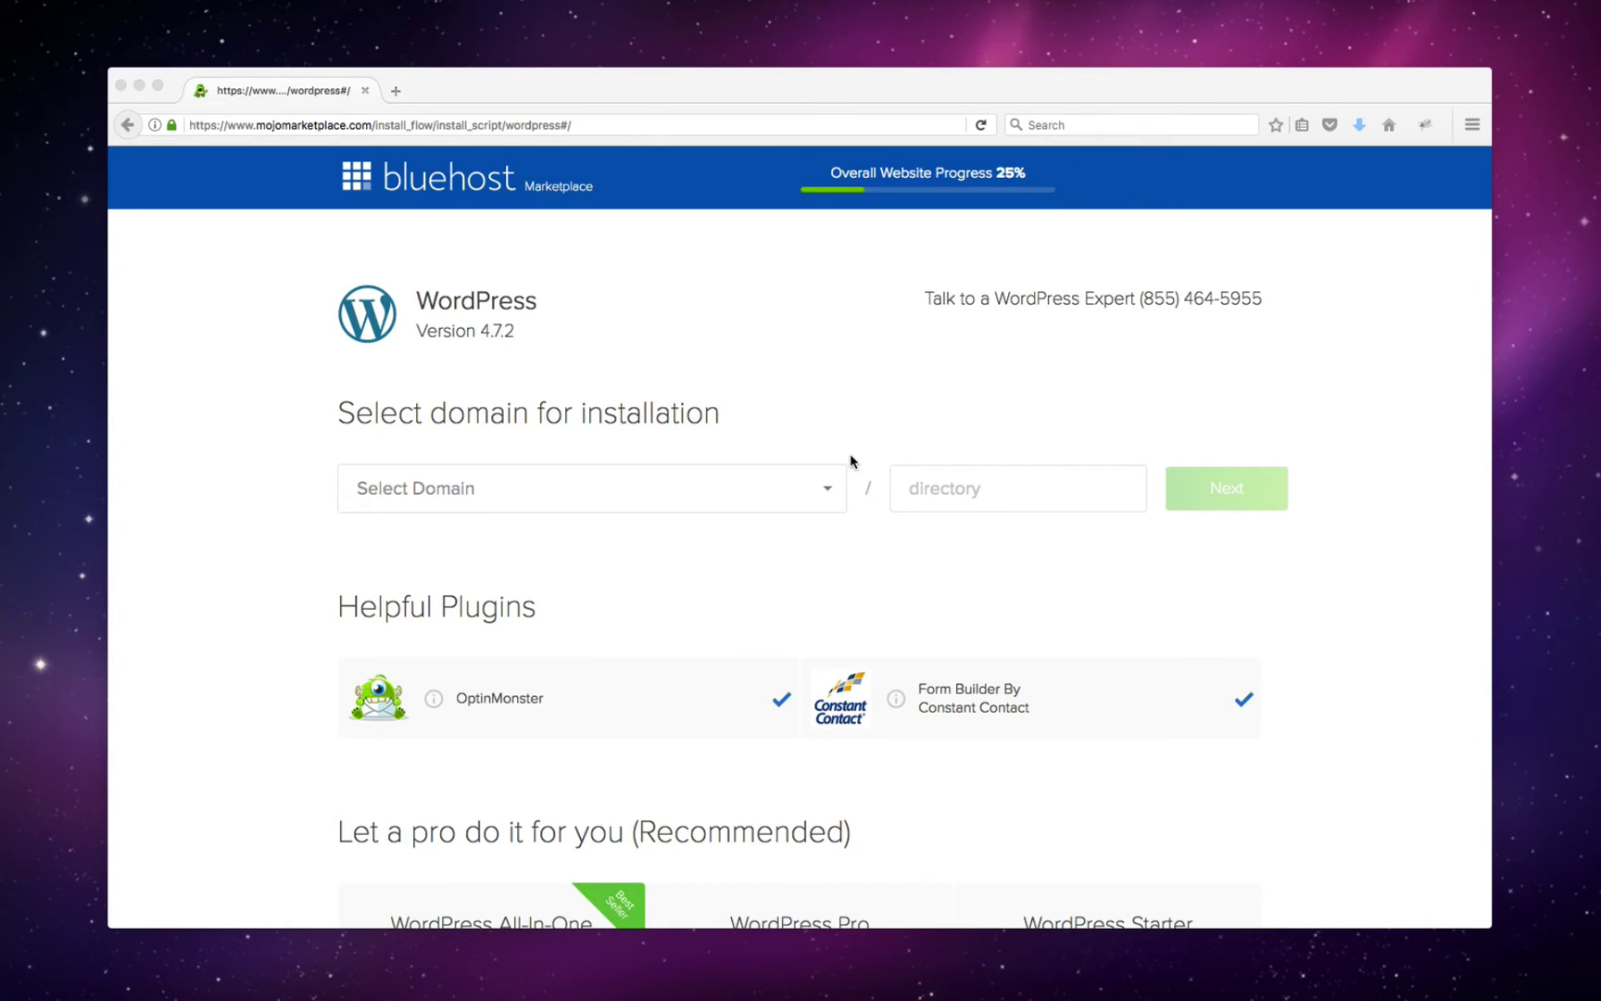
click(829, 495)
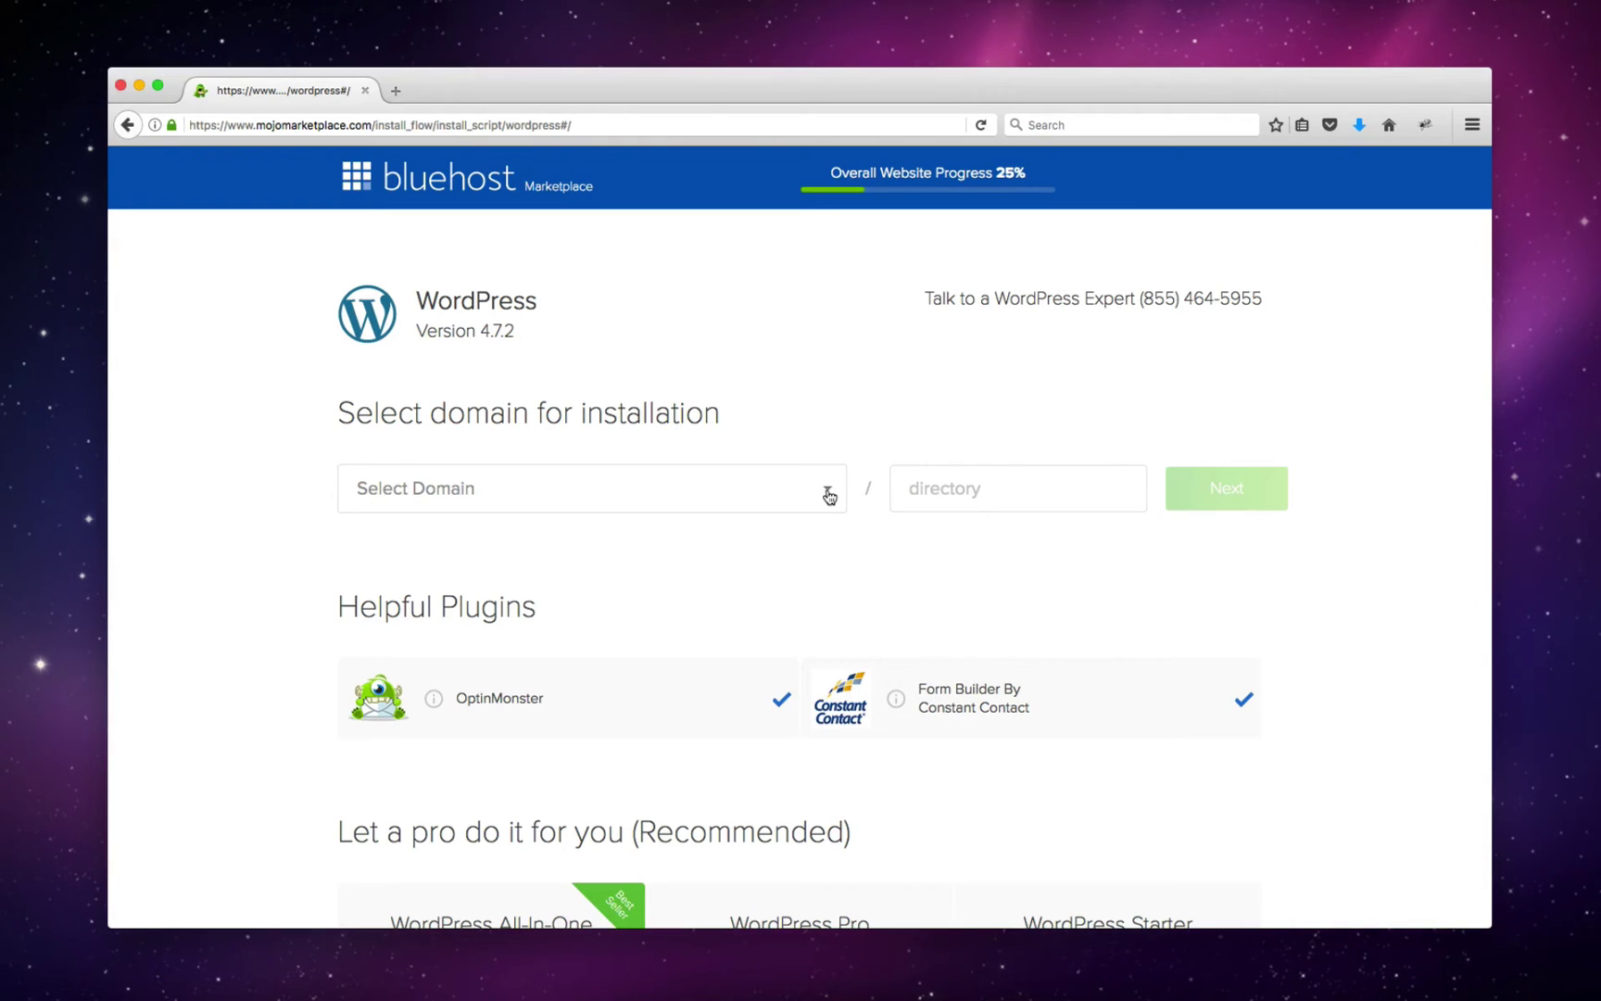
click(829, 496)
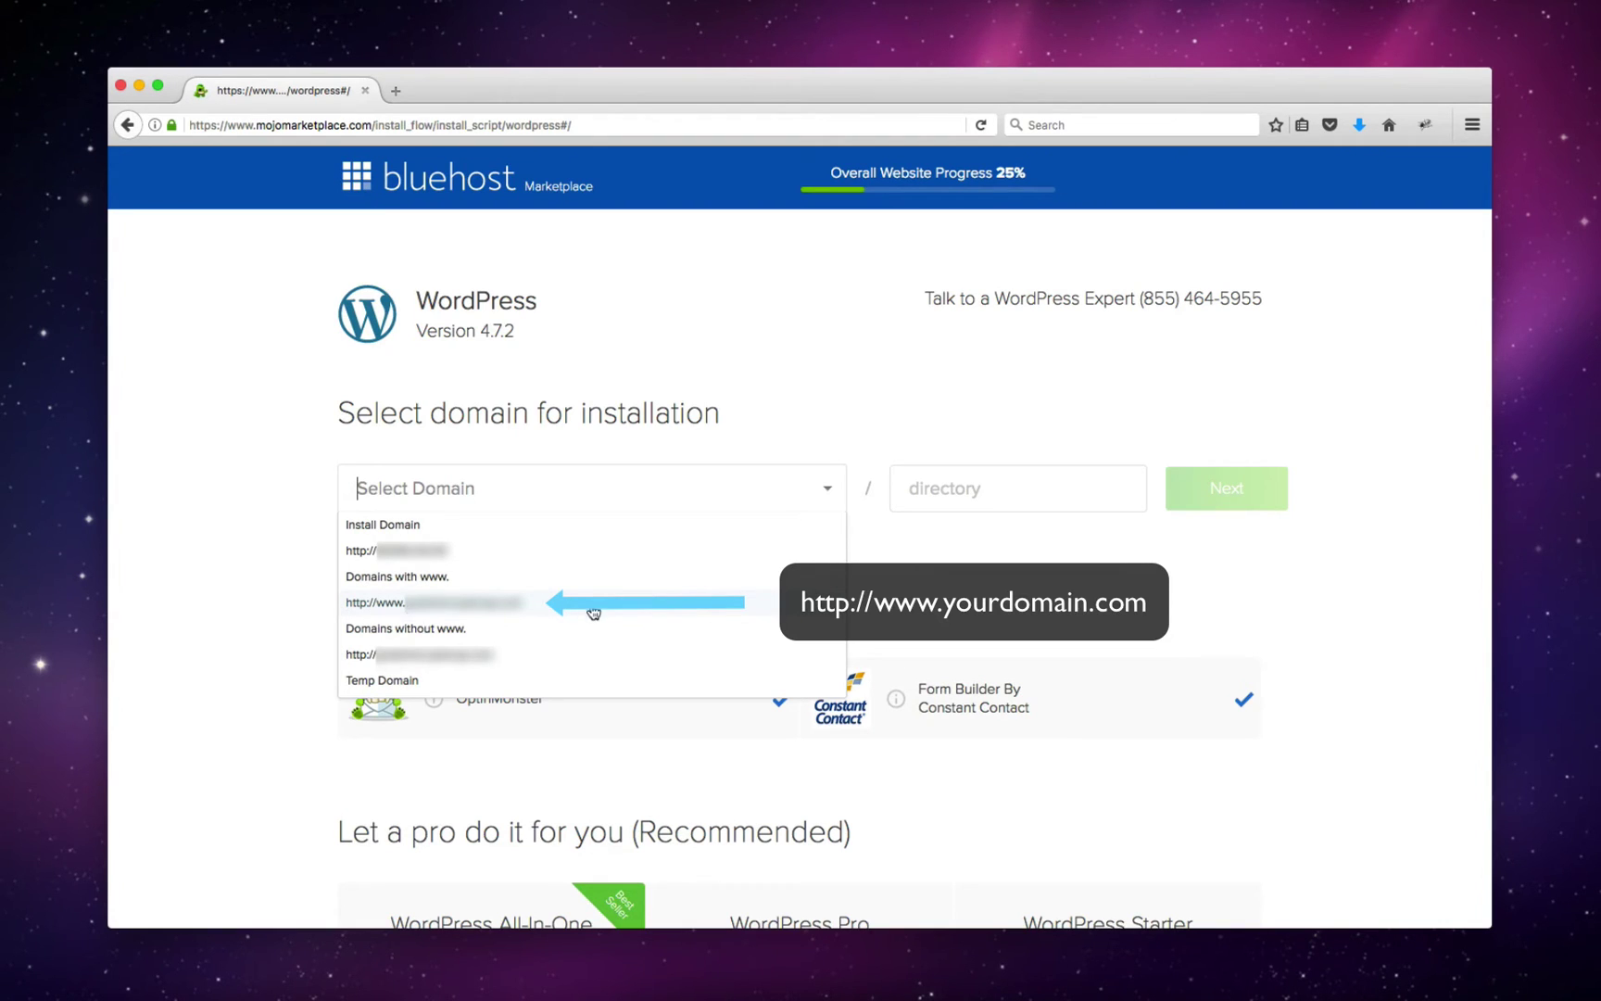
click(477, 604)
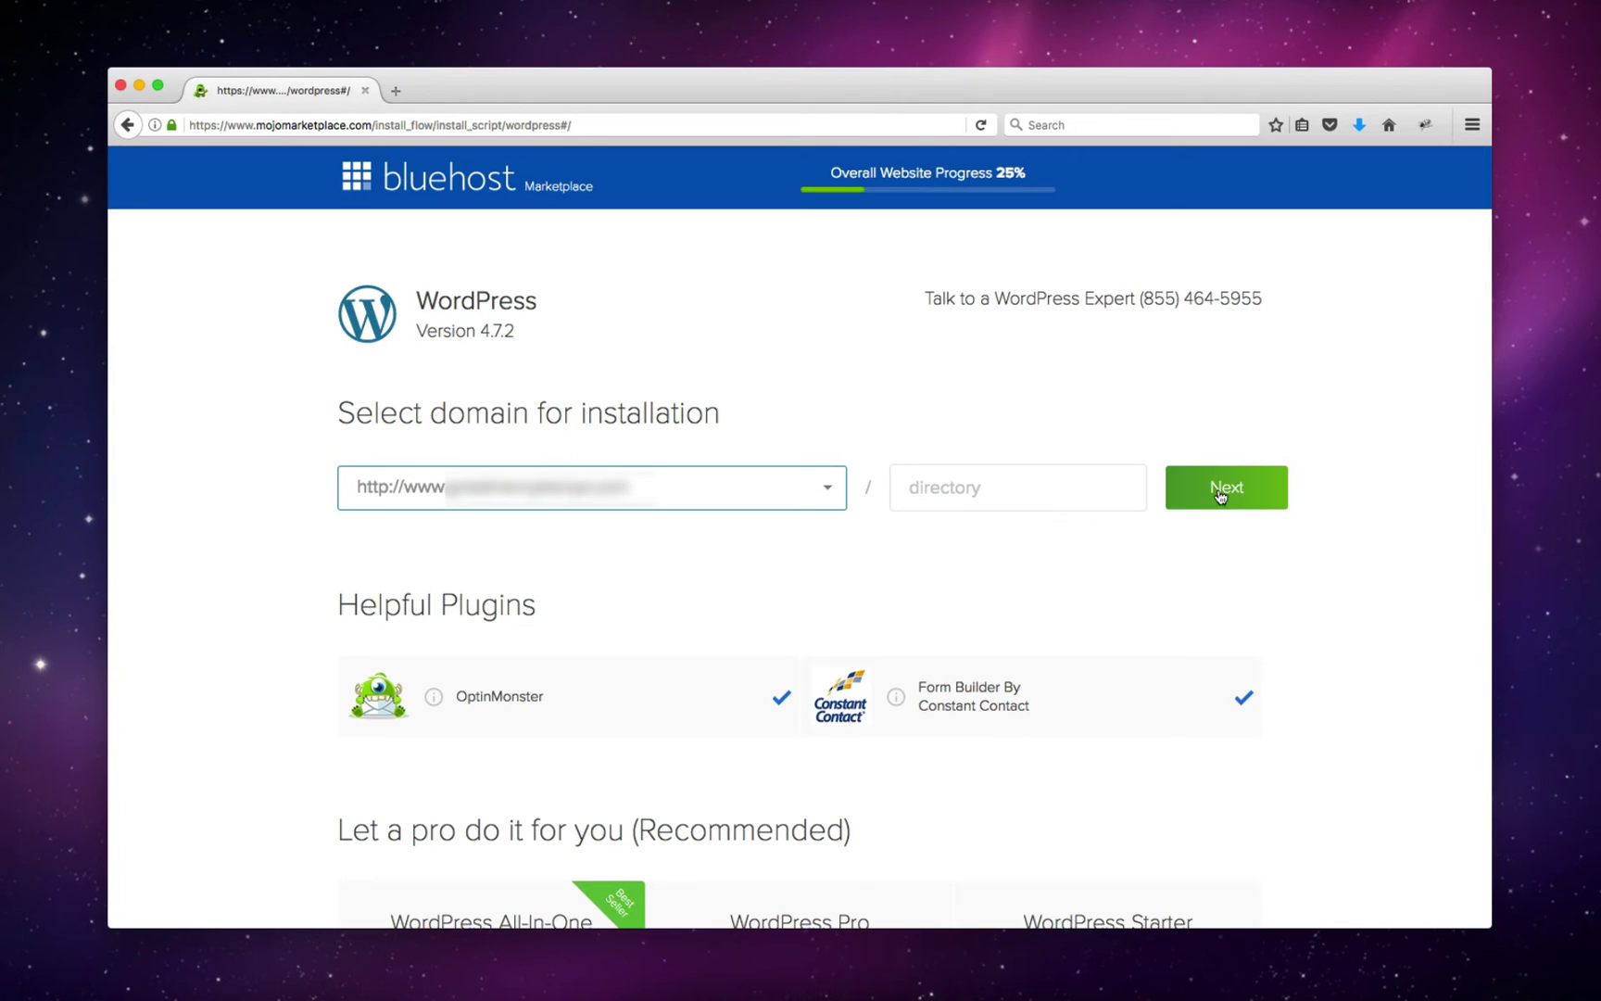
click(1225, 498)
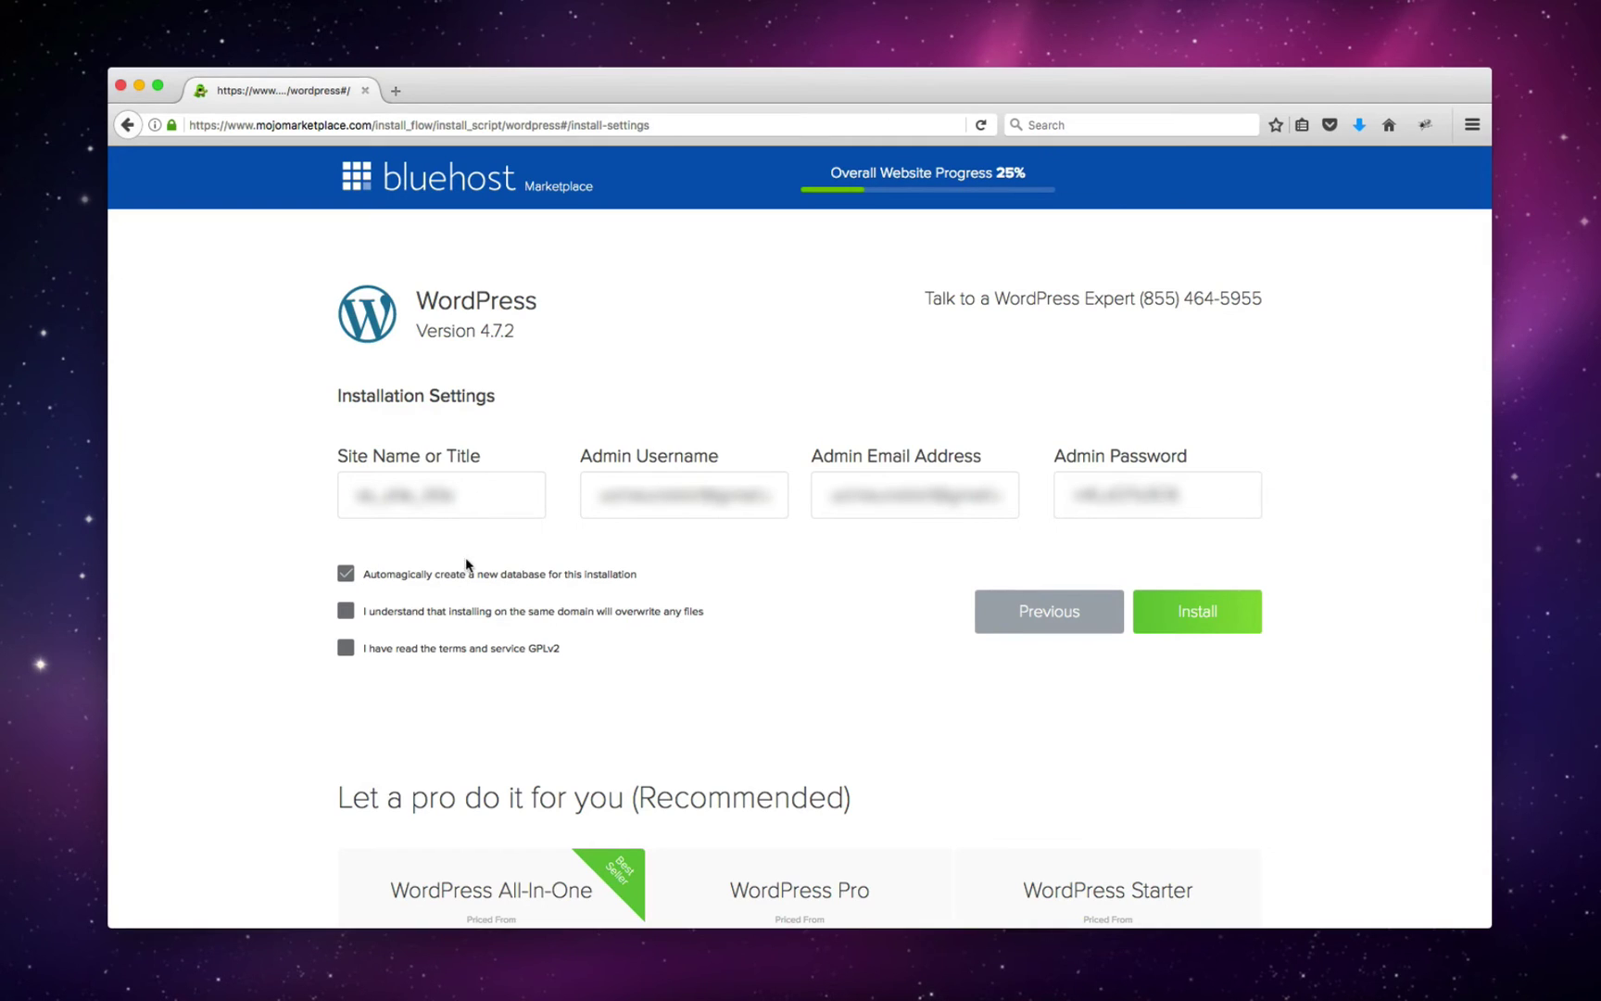
- Replace the site name with a new title and fill in the admin username, e-mail and password
double_click(420, 502)
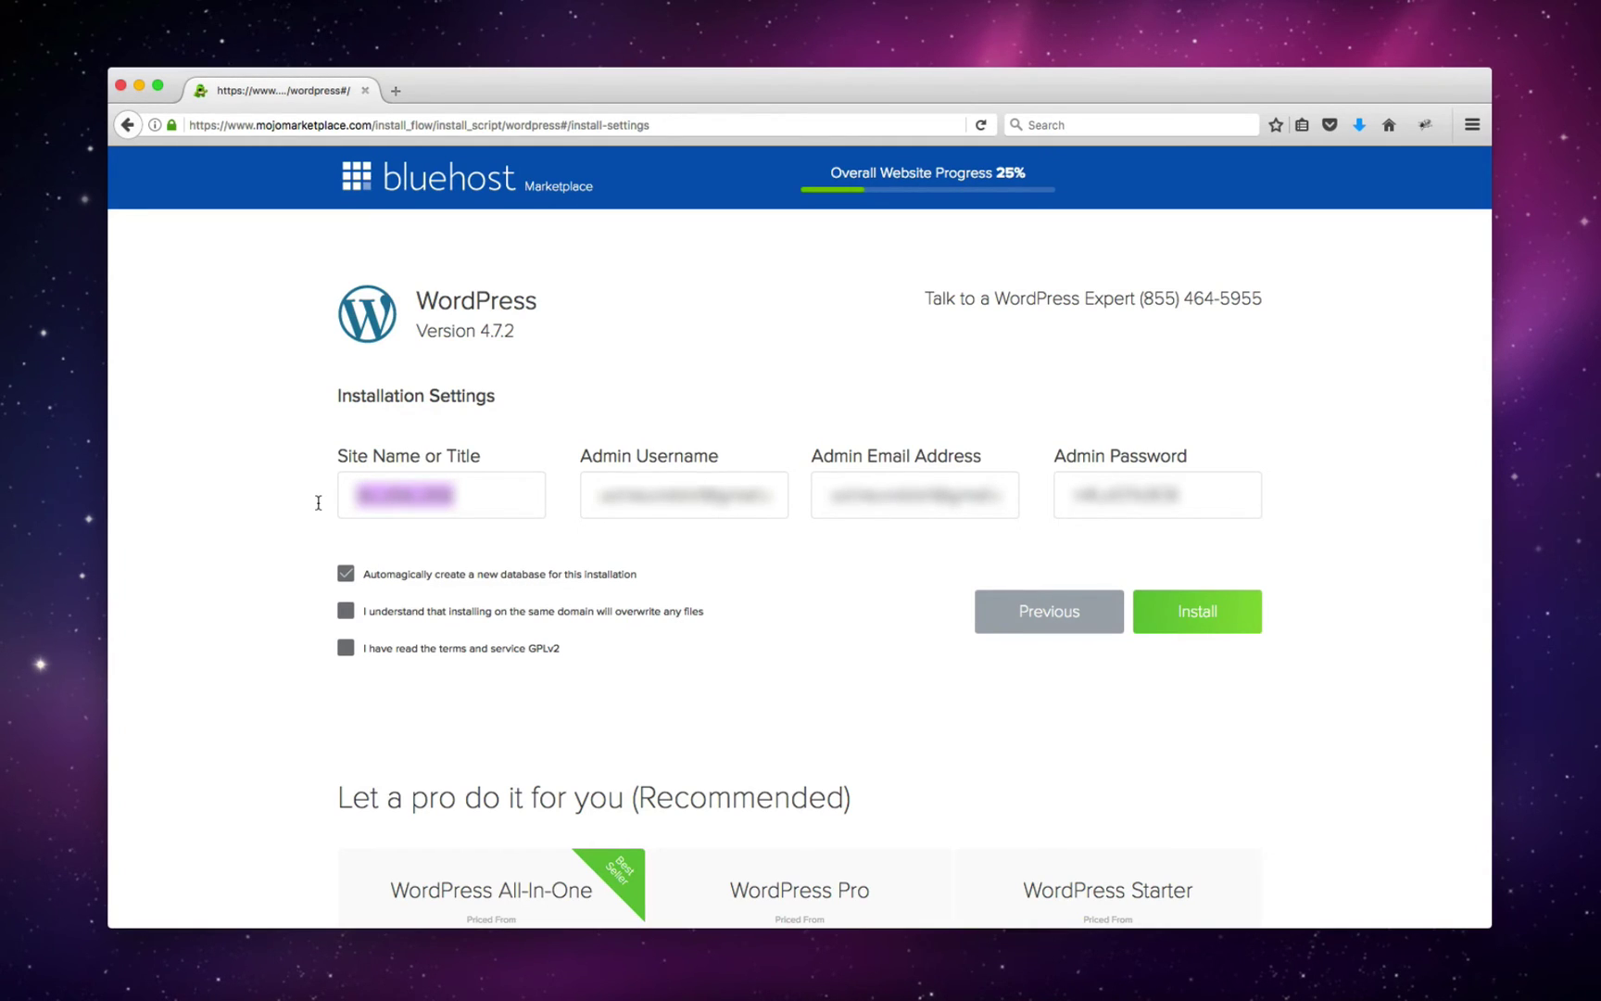
text((Your Website Title))
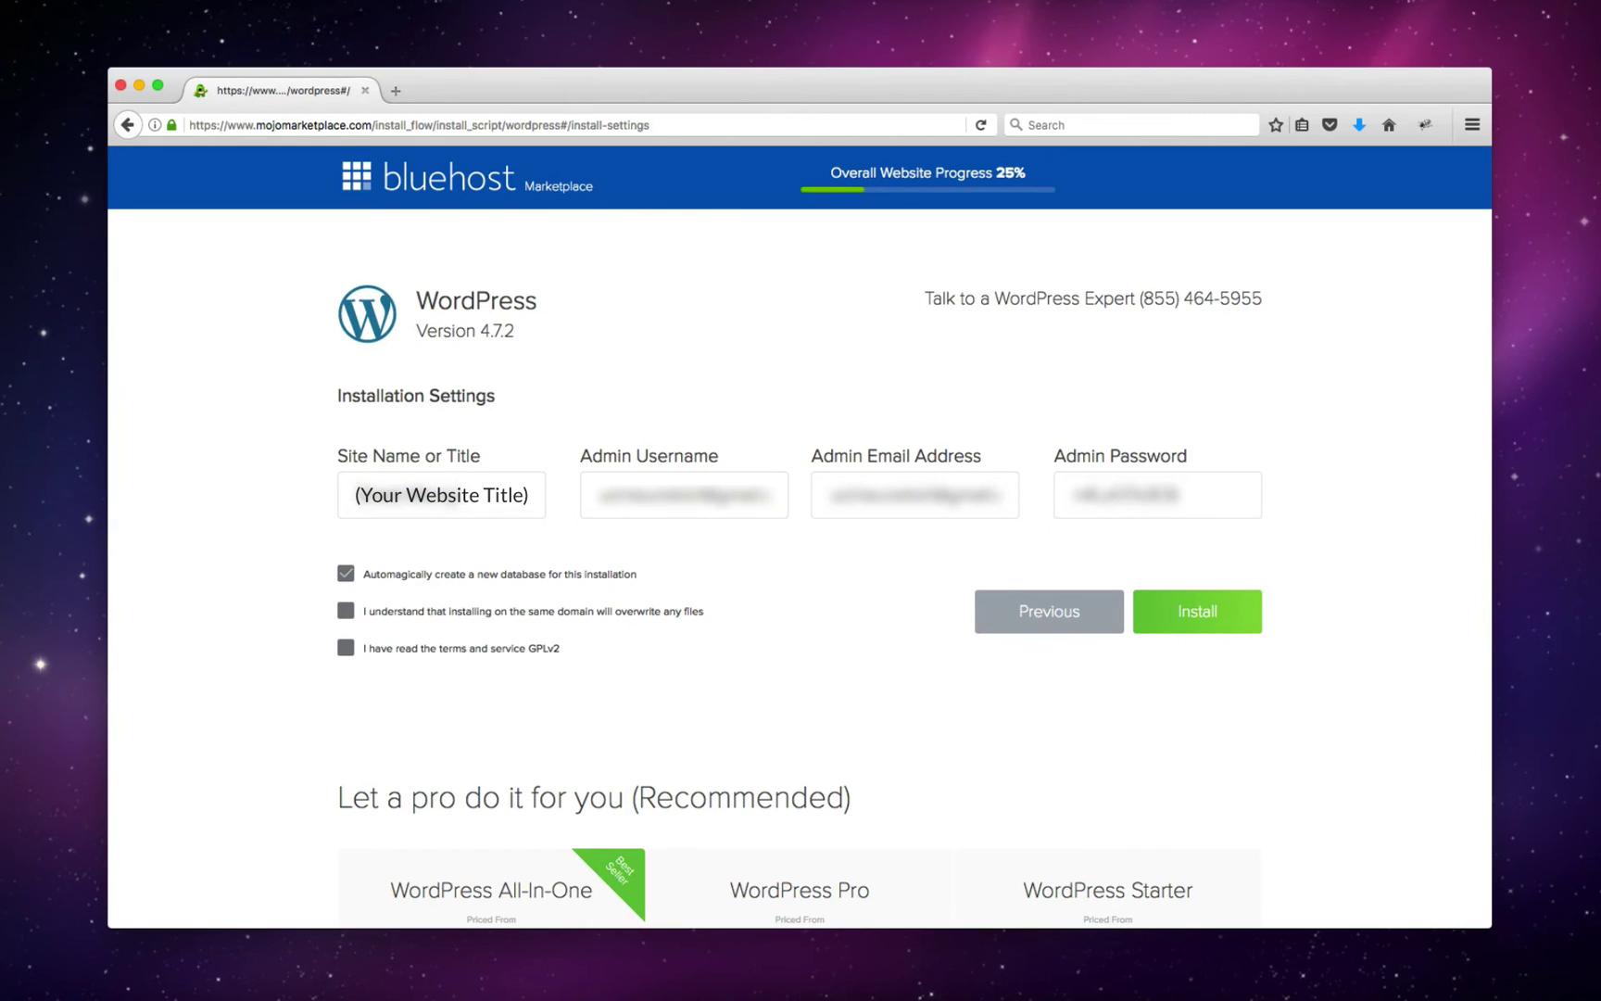
text(Title)
key(Tab)
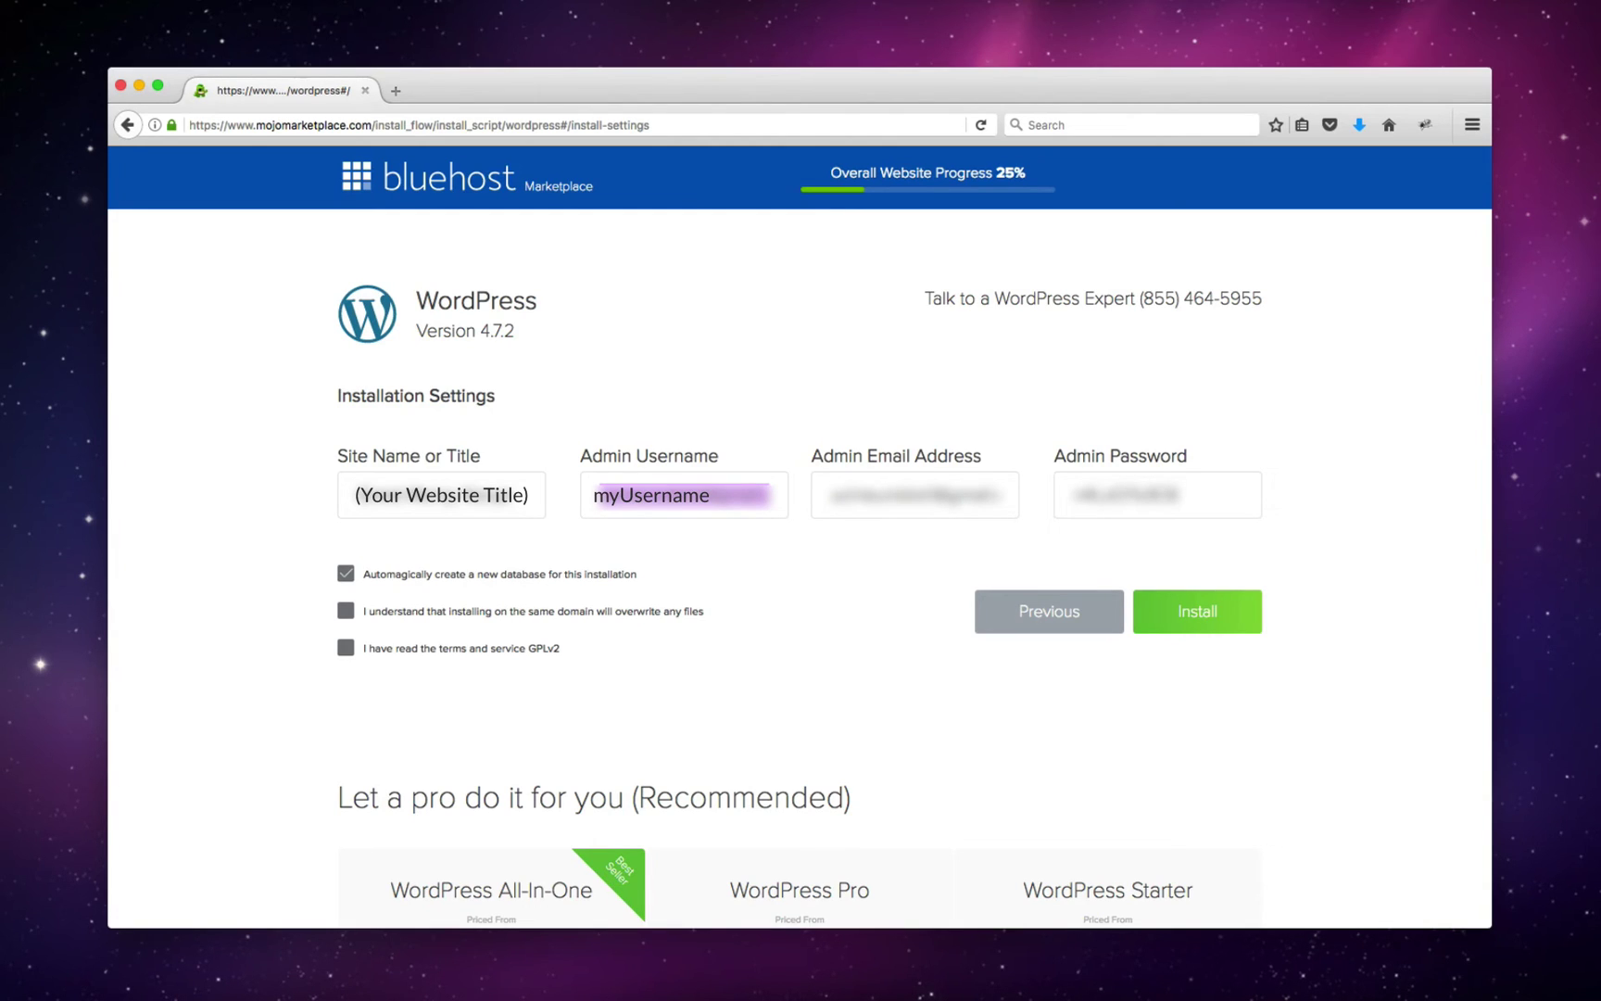
key(Tab)
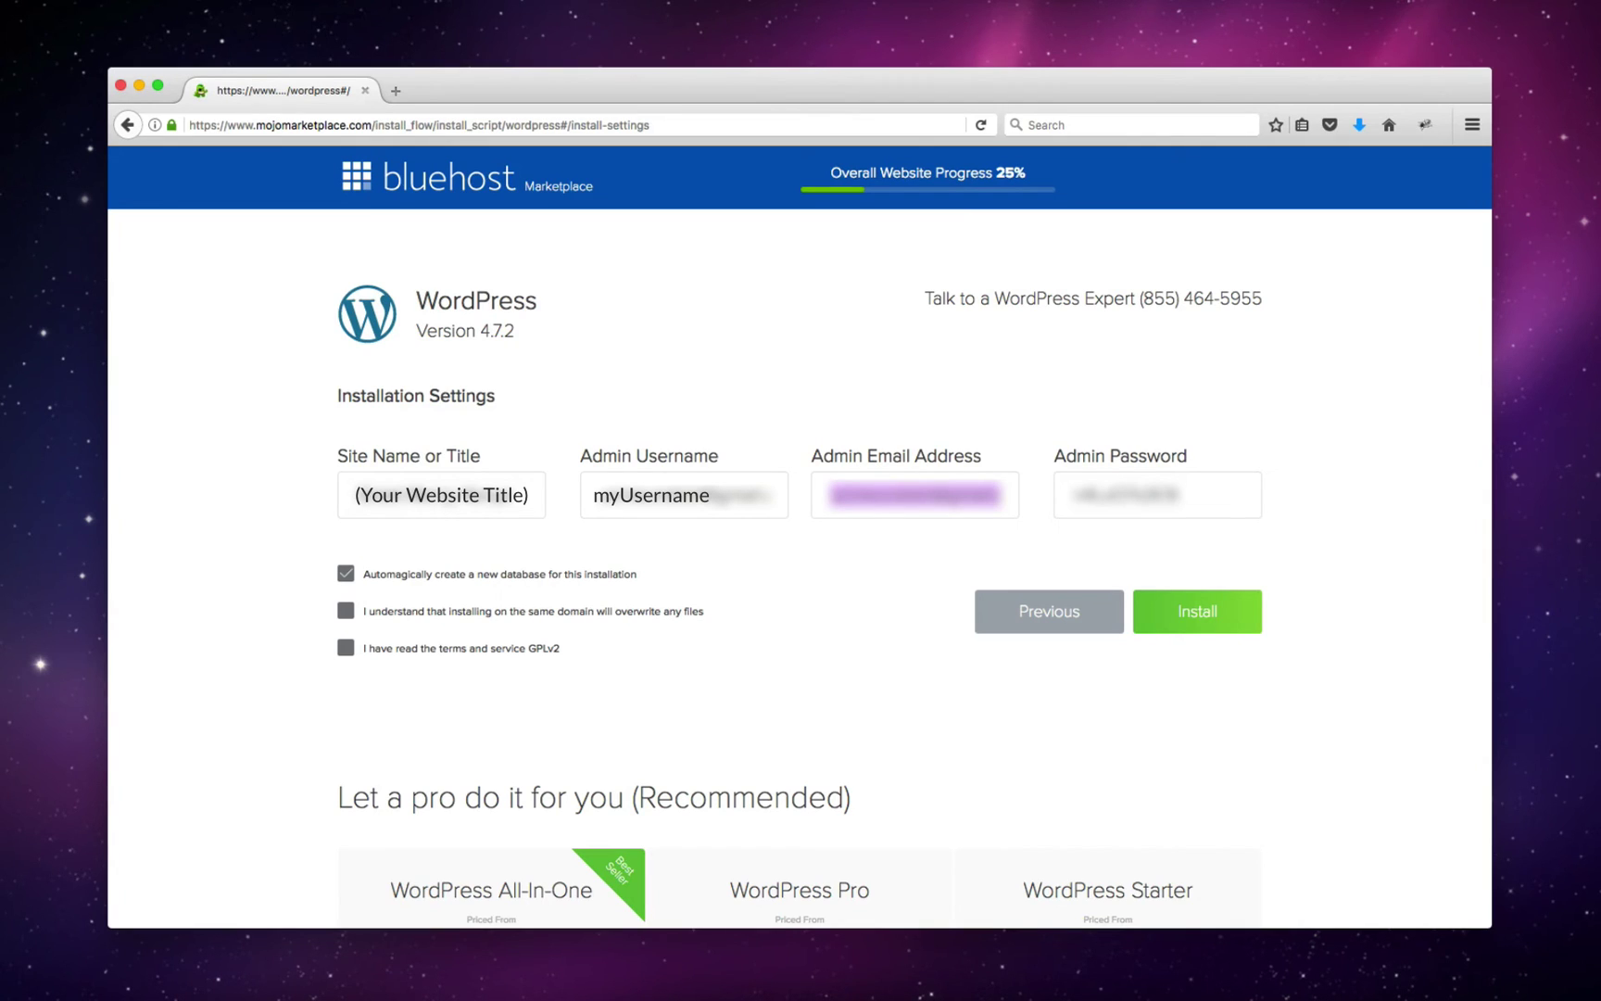
key(Tab)
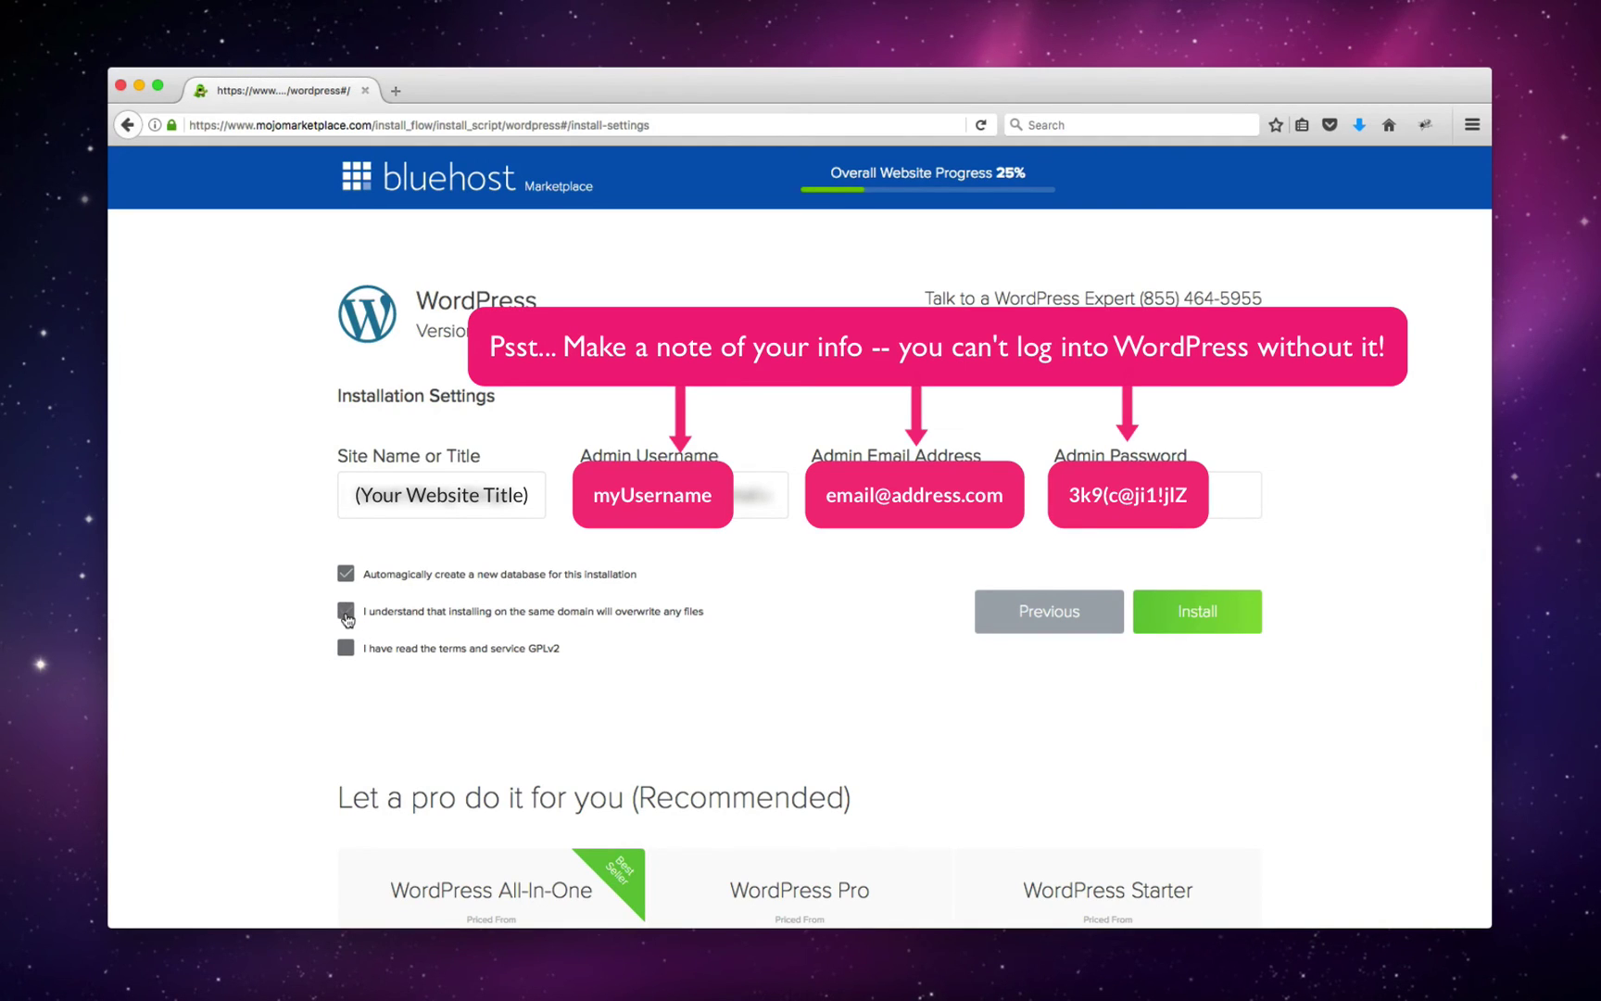
- Accept the file-overwrite notice and GPLv2 terms, then install WordPress
click(344, 609)
click(345, 656)
click(1203, 625)
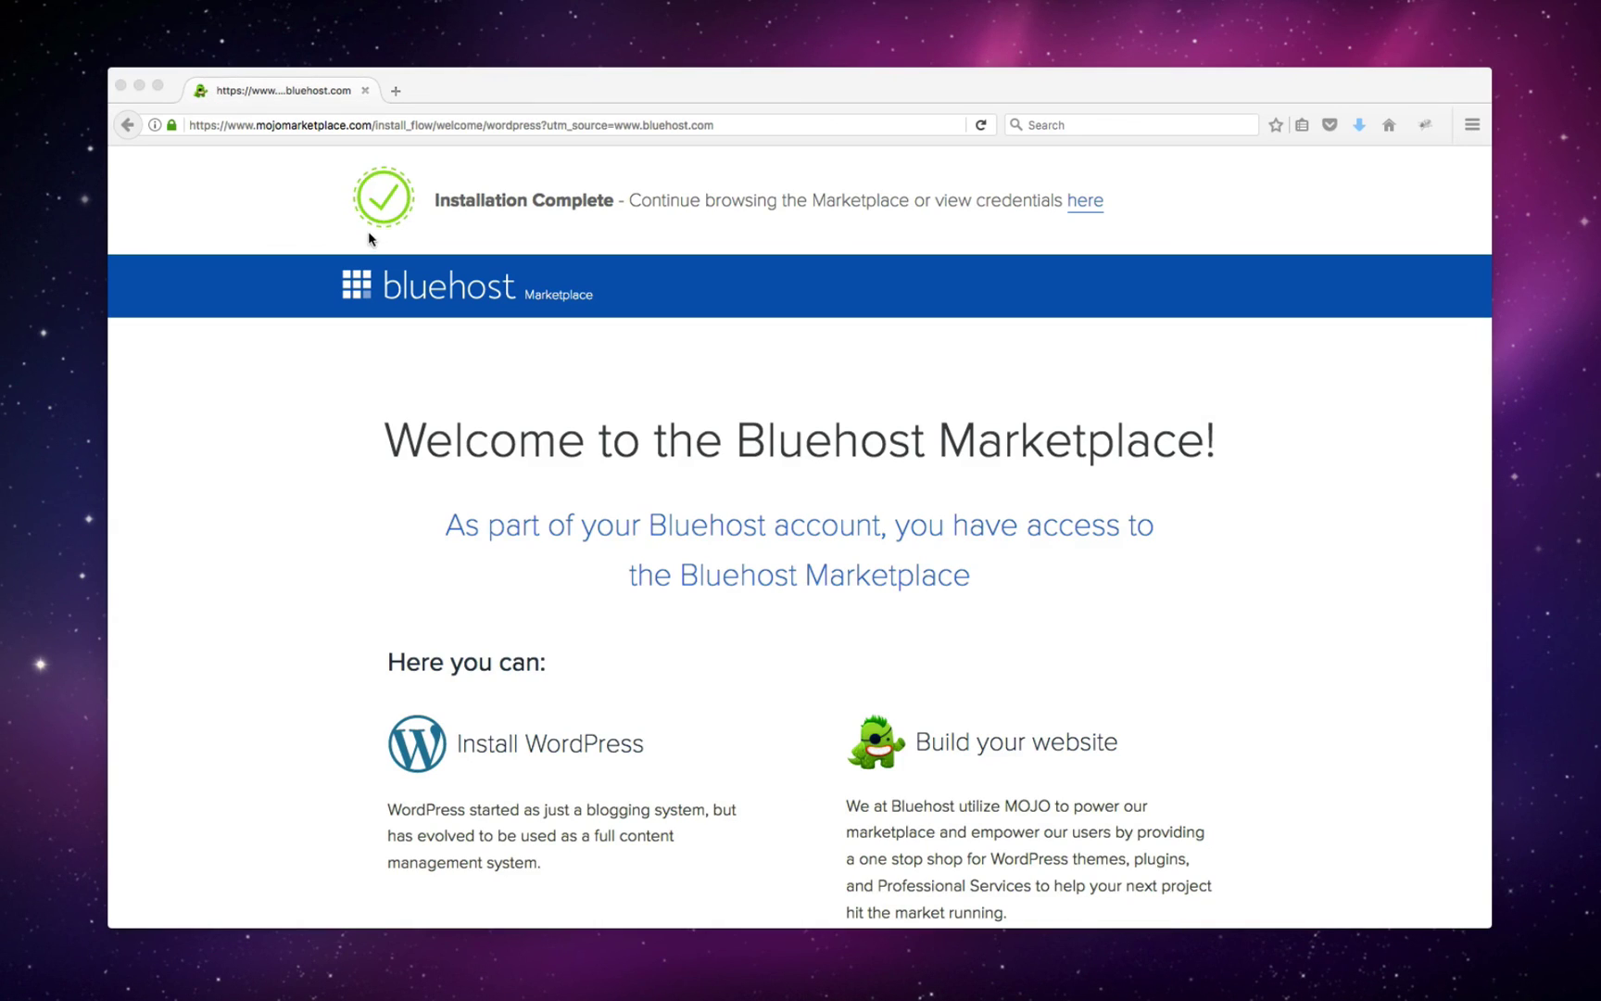
- Load the site's address in a new Firefox tab to show the 'Website Coming Soon' page
click(395, 91)
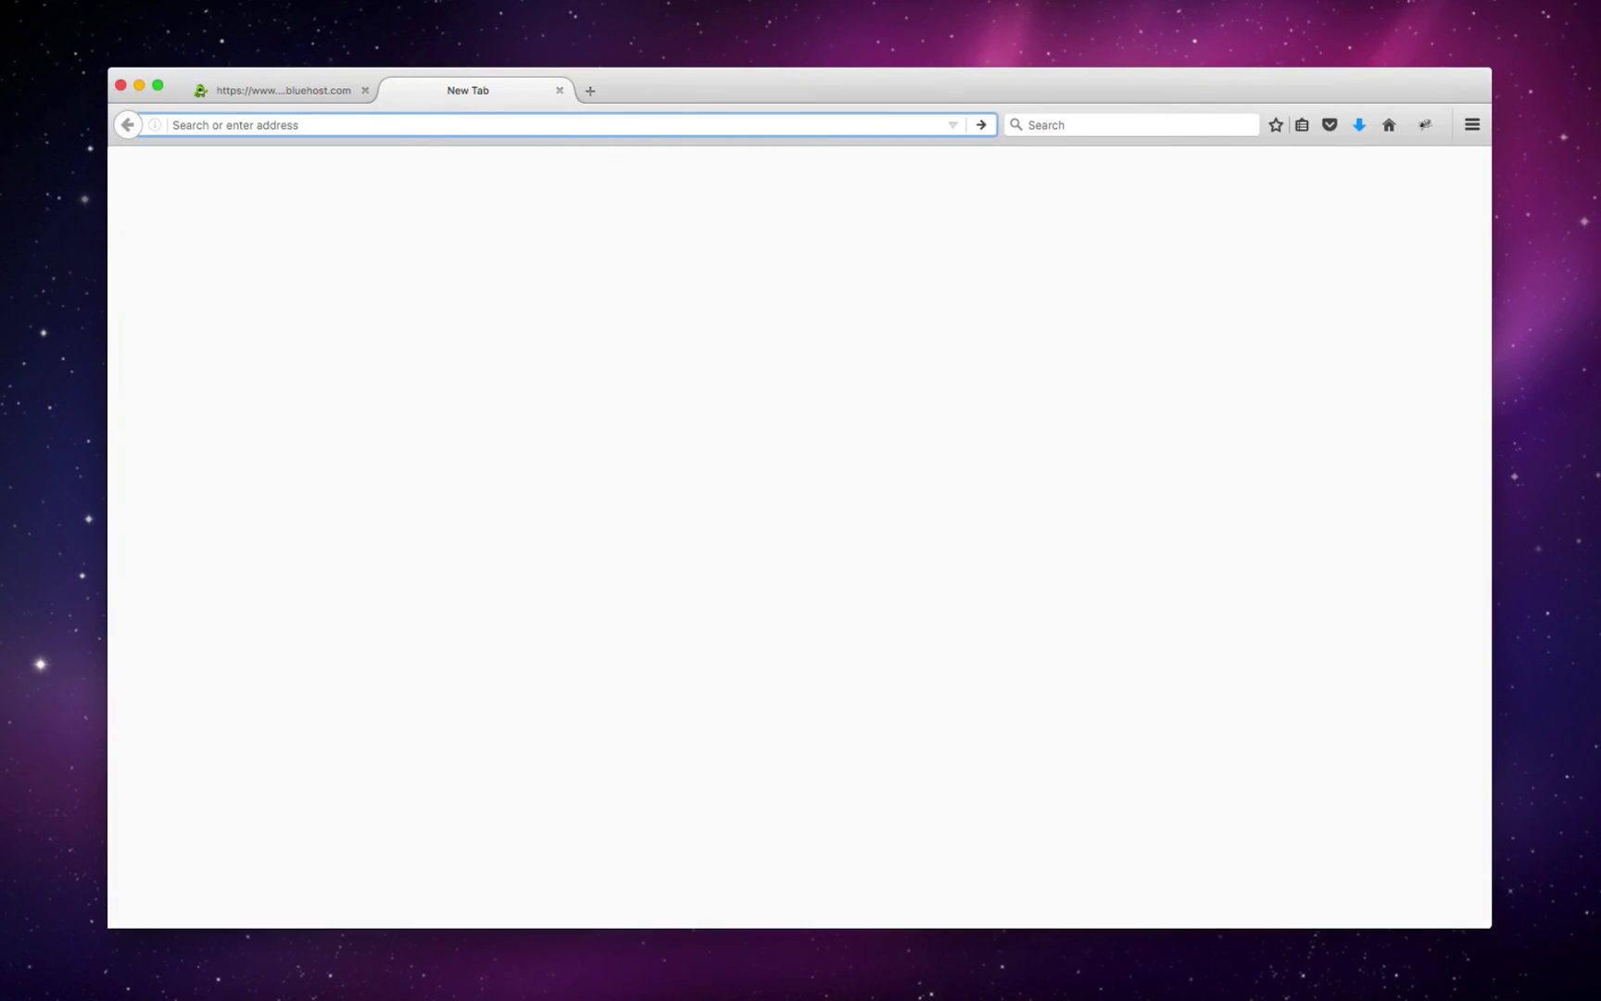
key(super+v)
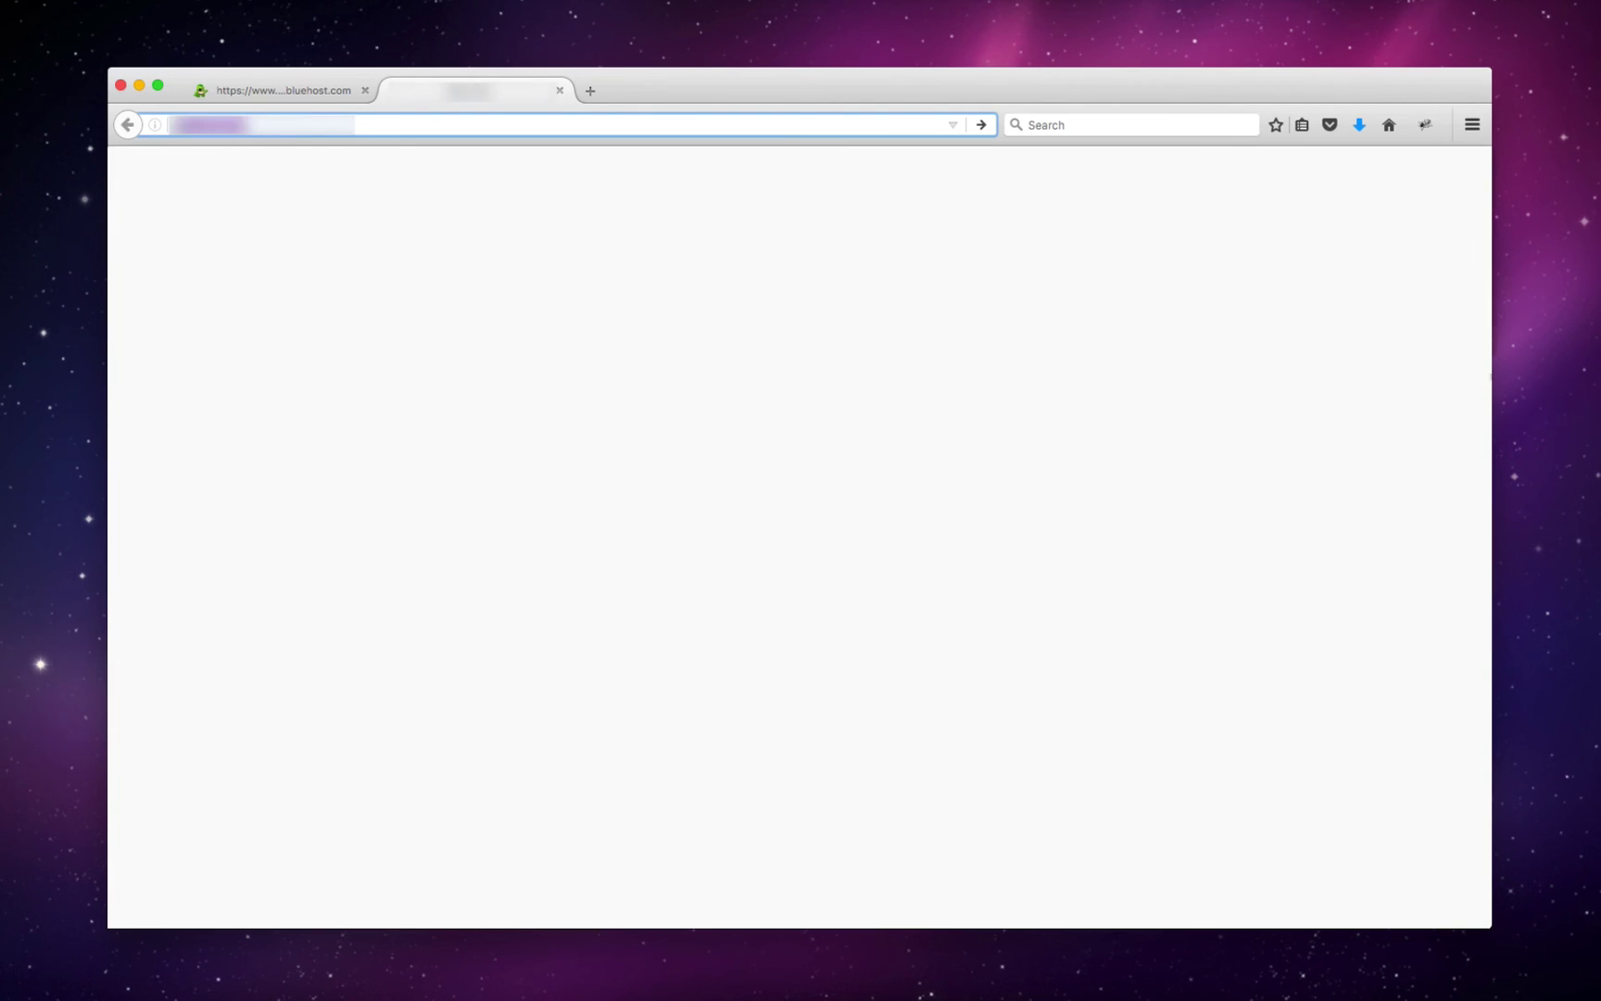
key(Return)
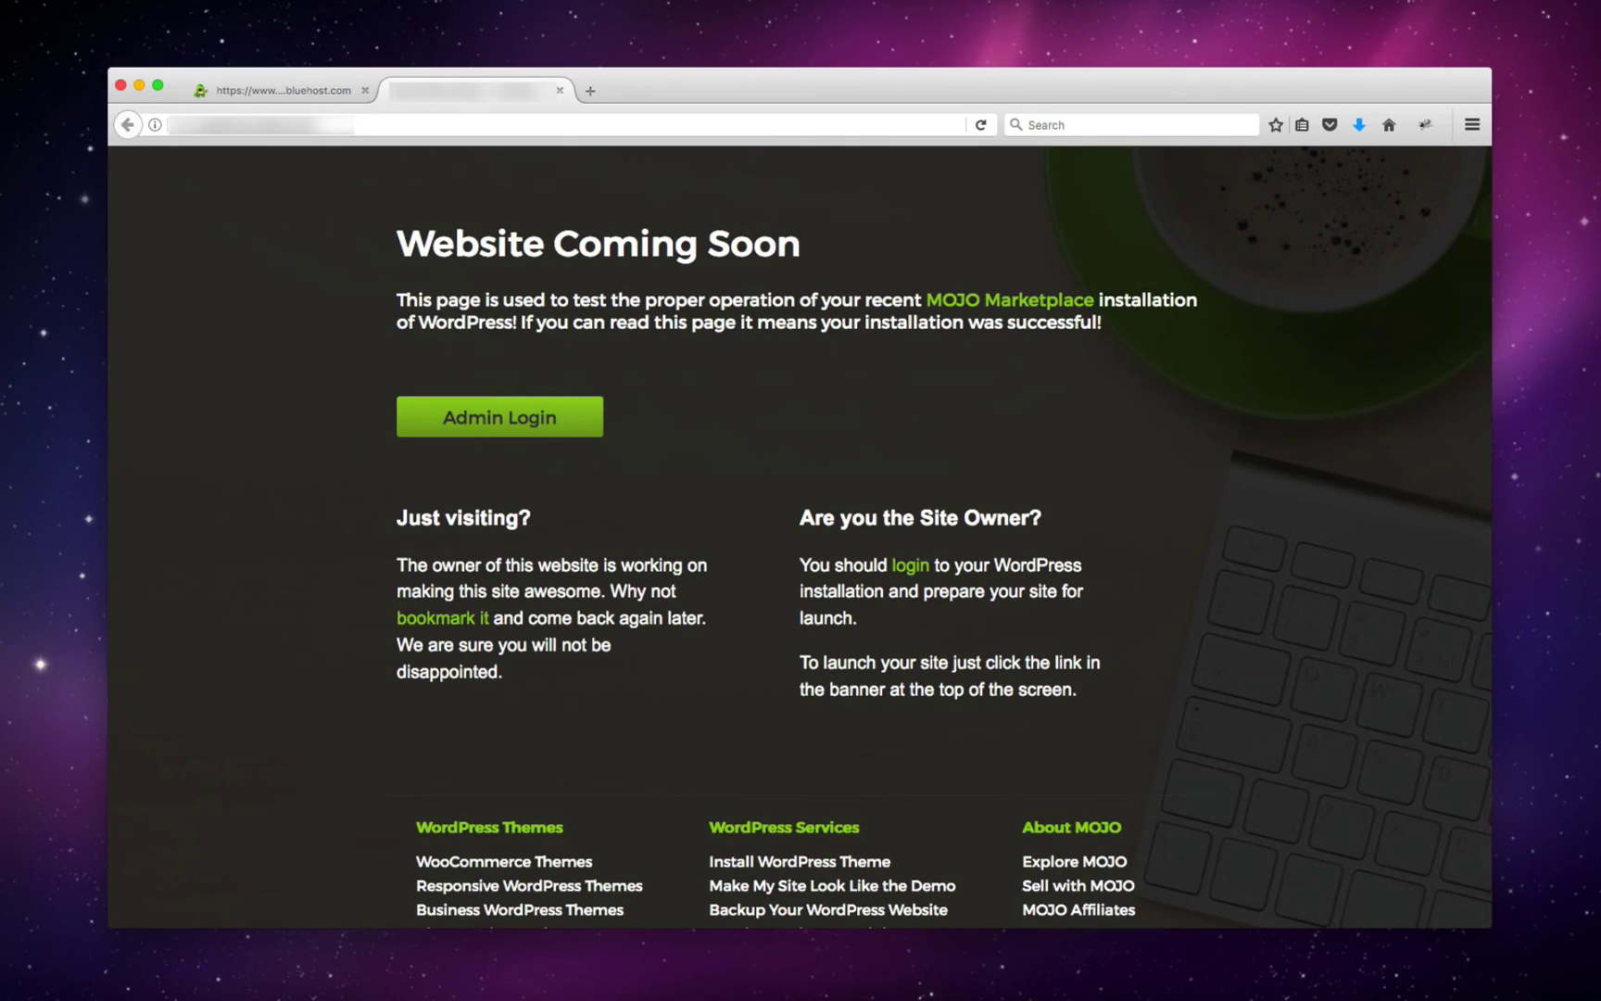